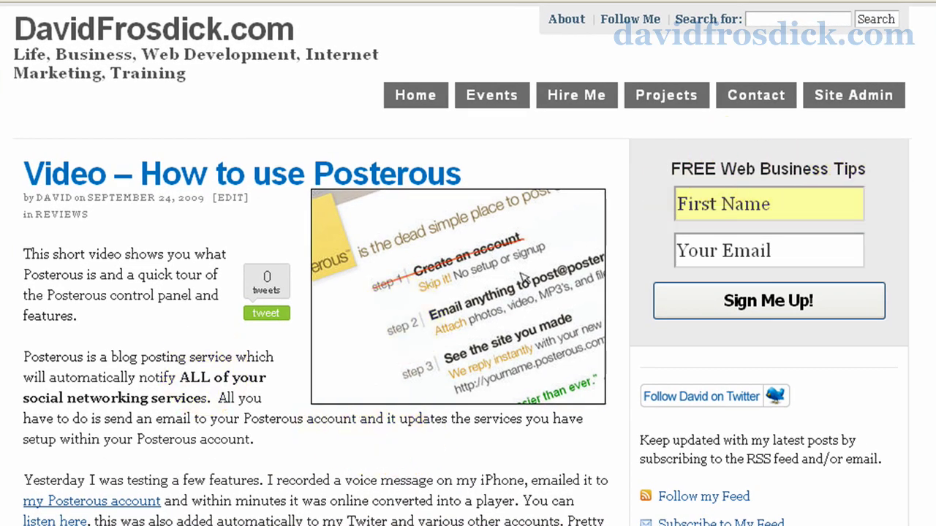
- Look through the personal blog's home page, from the featured posts to the footer's popular posts, recent posts and tags
{"action": "scroll", "coordinate": [522, 278], "scroll_direction": "down", "scroll_amount": 15}
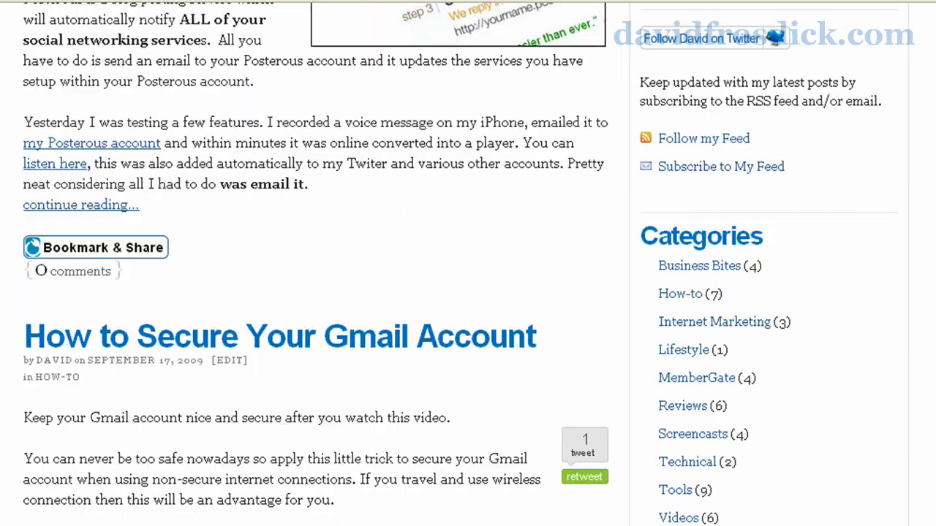
{"action": "scroll", "coordinate": [468, 263], "scroll_direction": "down", "scroll_amount": 15}
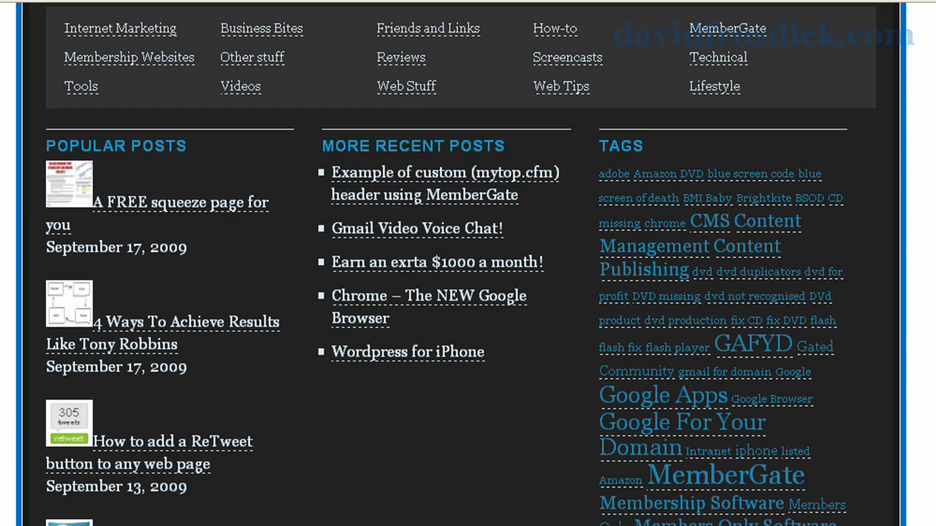
{"action": "scroll", "coordinate": [468, 264], "scroll_direction": "down", "scroll_amount": 3}
{"action": "scroll", "coordinate": [468, 263], "scroll_direction": "up", "scroll_amount": 3}
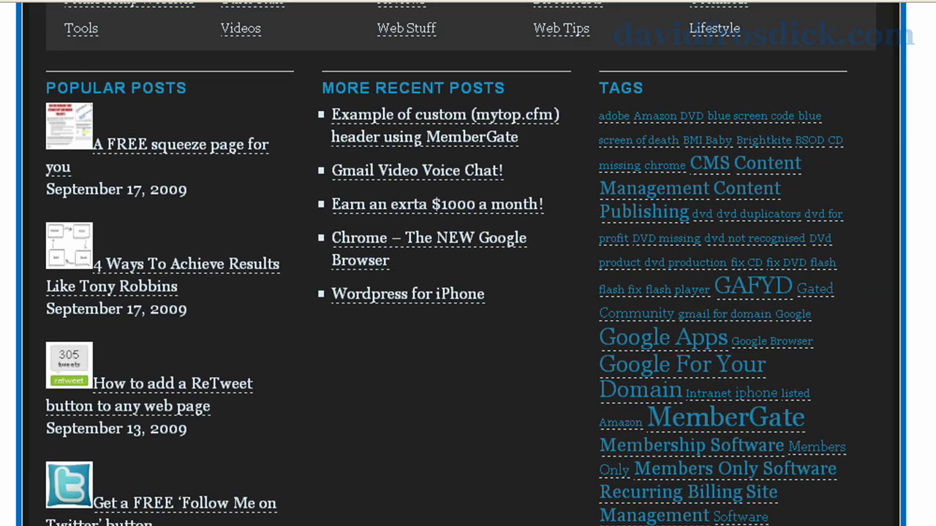
{"action": "scroll", "coordinate": [468, 264], "scroll_direction": "up", "scroll_amount": 10}
{"action": "scroll", "coordinate": [468, 263], "scroll_direction": "down", "scroll_amount": 5}
{"action": "scroll", "coordinate": [468, 264], "scroll_direction": "up", "scroll_amount": 15}
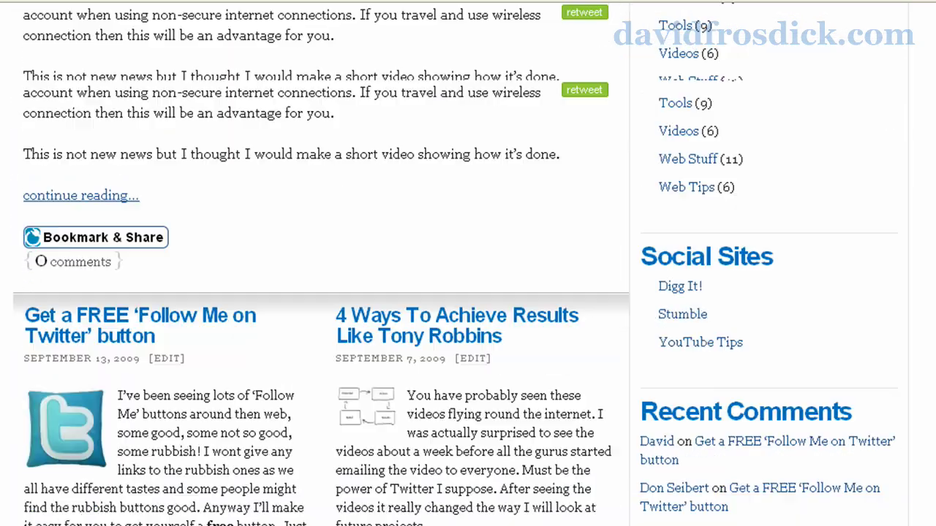
{"action": "scroll", "coordinate": [468, 263], "scroll_direction": "up", "scroll_amount": 10}
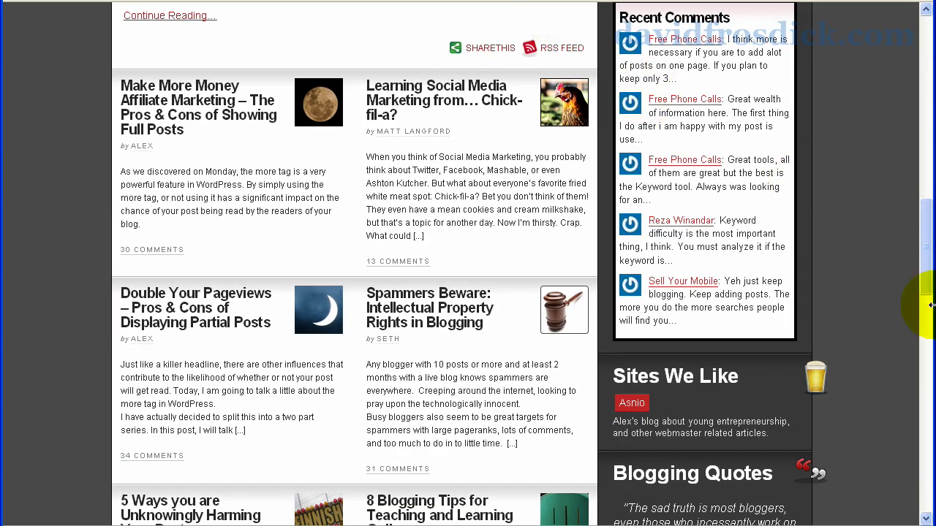
- Examine the Blogussion home page as a Thesis theme example, covering its header, post teasers and sidebar sections
{"action": "left_click_drag", "start_coordinate": [927, 210], "coordinate": [930, 73]}
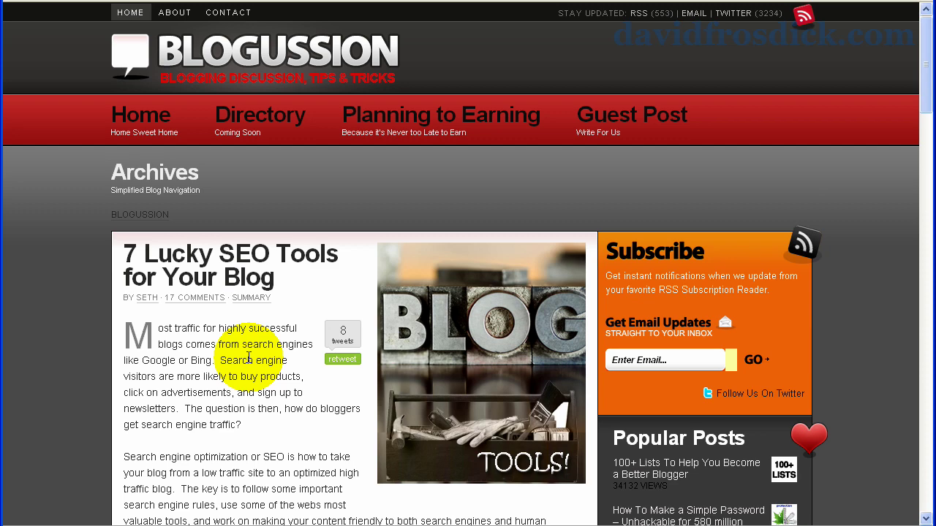
{"action": "mouse_move", "coordinate": [927, 45]}
{"action": "left_mouse_down"}
{"action": "mouse_move", "coordinate": [929, 65]}
{"action": "mouse_move", "coordinate": [927, 44]}
{"action": "left_mouse_up"}
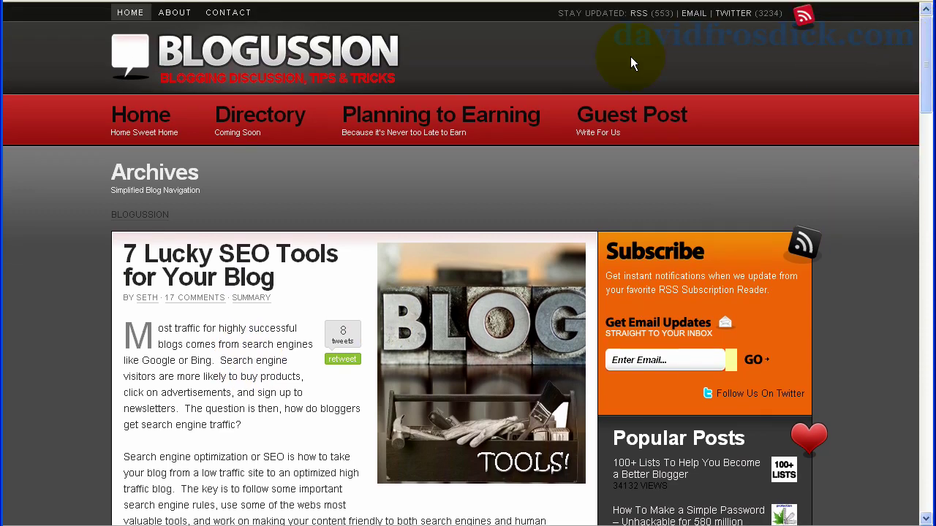
{"action": "left_click_drag", "start_coordinate": [921, 78], "coordinate": [931, 301]}
{"action": "scroll", "coordinate": [724, 285], "scroll_direction": "up", "scroll_amount": 2}
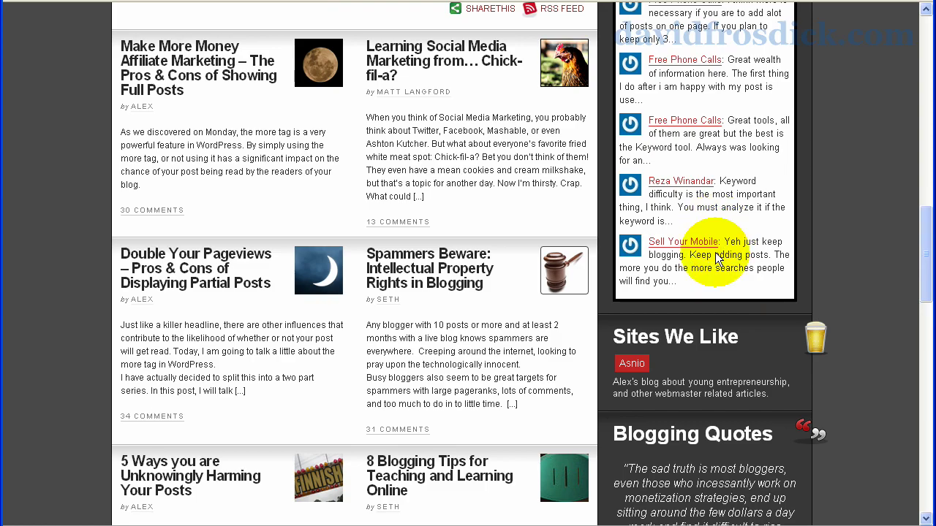
{"action": "left_click", "coordinate": [930, 169]}
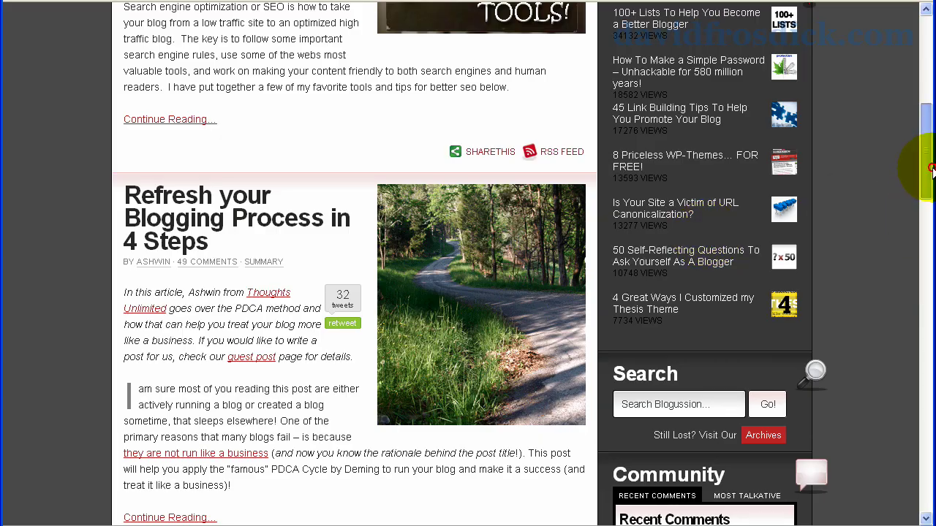
{"action": "left_click_drag", "start_coordinate": [930, 169], "coordinate": [926, 73]}
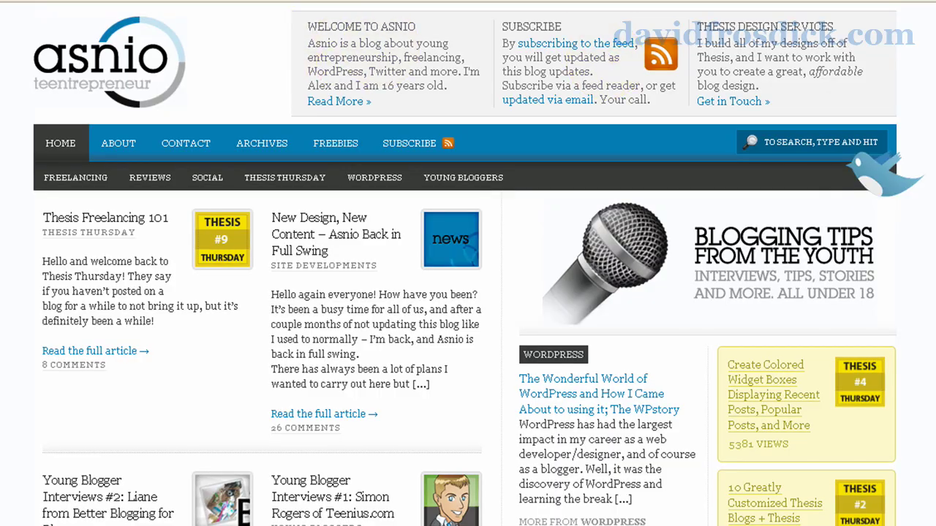
- Examine the Asnio home page as a Thesis theme example, from the header and article teasers to the Blog Categories footer
{"action": "scroll", "coordinate": [468, 292], "scroll_direction": "down", "scroll_amount": 10}
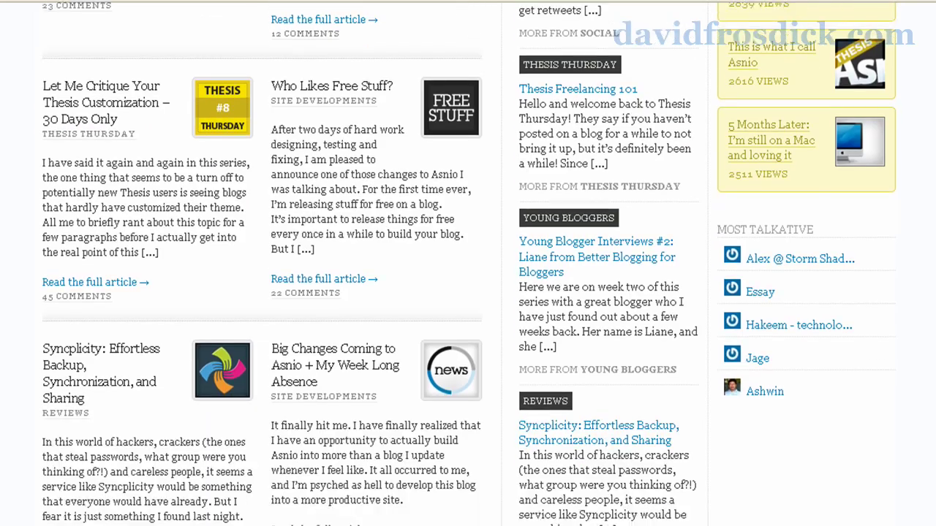
{"action": "scroll", "coordinate": [468, 292], "scroll_direction": "down", "scroll_amount": 10}
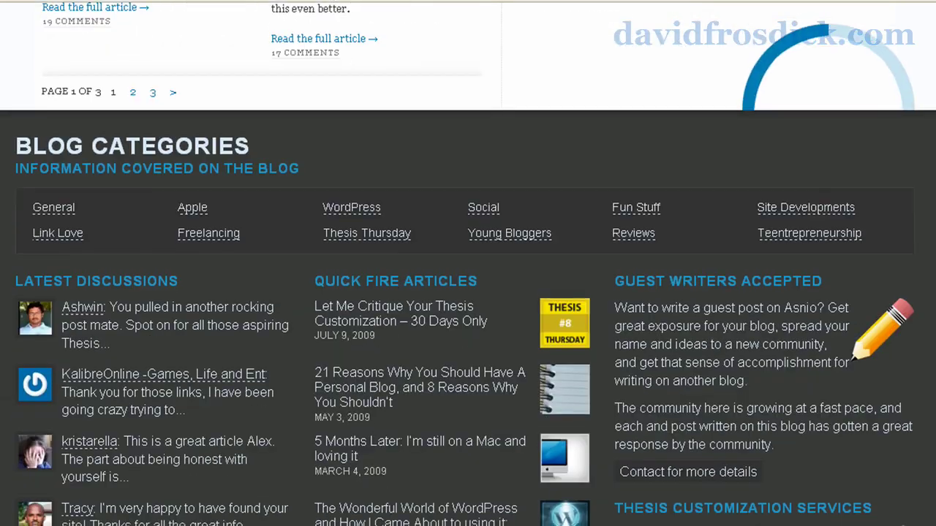
{"action": "scroll", "coordinate": [468, 293], "scroll_direction": "down", "scroll_amount": 2}
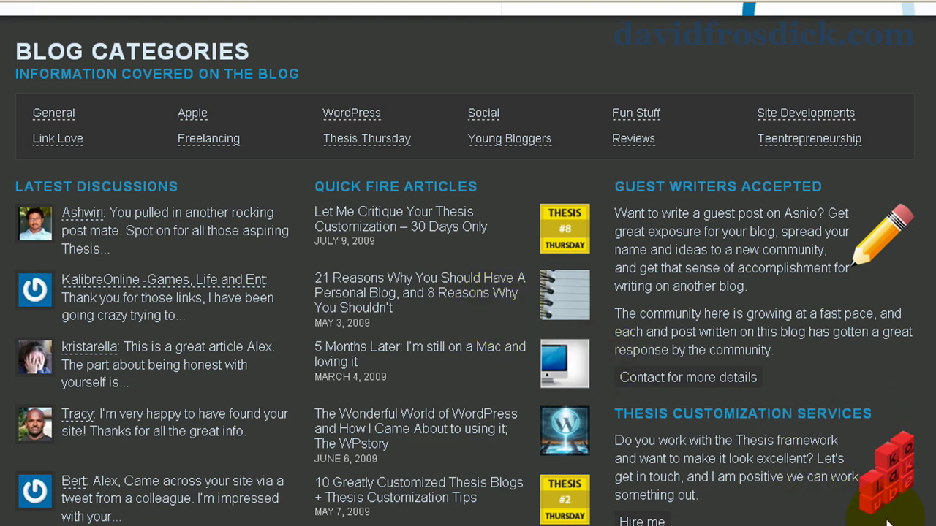
{"action": "scroll", "coordinate": [913, 59], "scroll_direction": "up", "scroll_amount": 15}
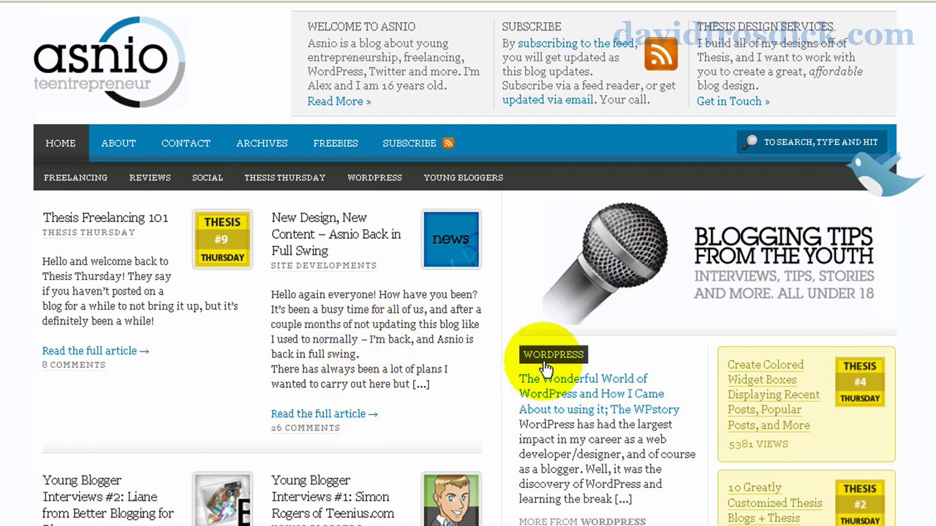
{"action": "scroll", "coordinate": [547, 372], "scroll_direction": "down", "scroll_amount": 10}
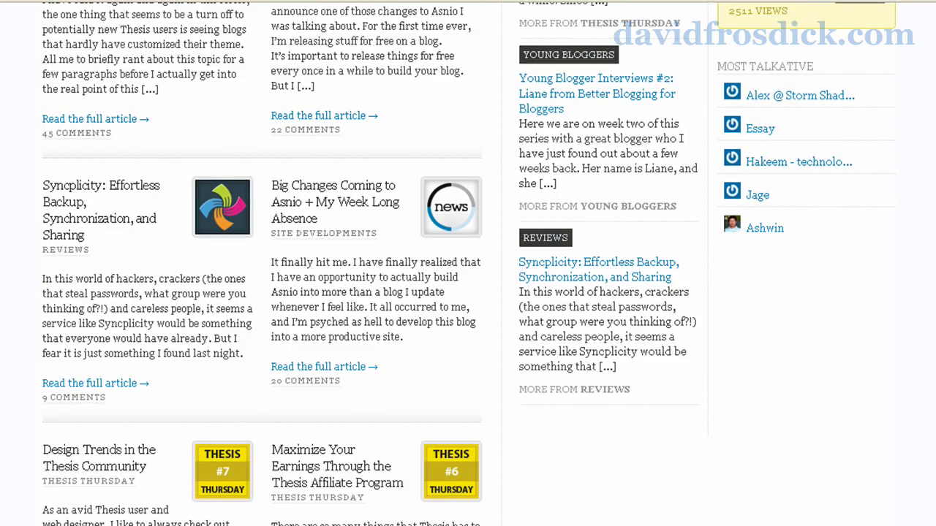
{"action": "scroll", "coordinate": [468, 292], "scroll_direction": "down", "scroll_amount": 10}
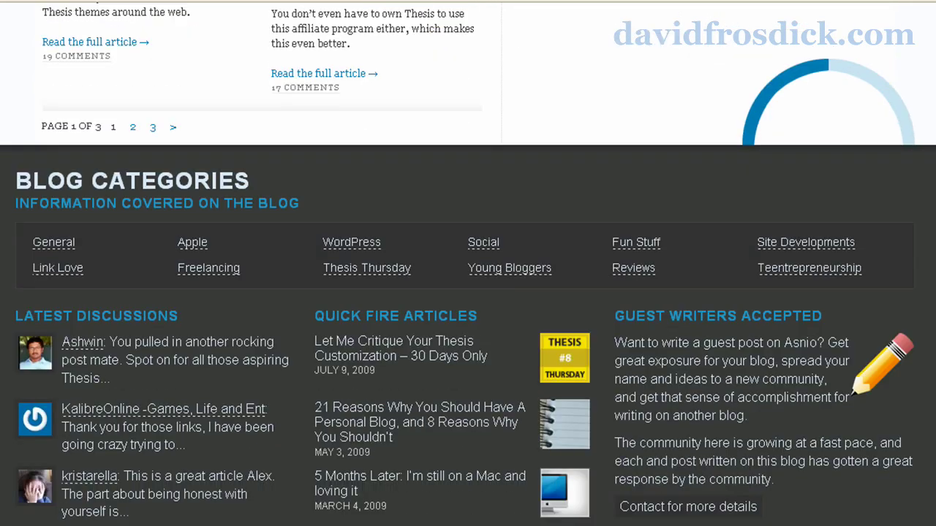
{"action": "scroll", "coordinate": [468, 293], "scroll_direction": "up", "scroll_amount": 15}
{"action": "scroll", "coordinate": [468, 292], "scroll_direction": "up", "scroll_amount": 3}
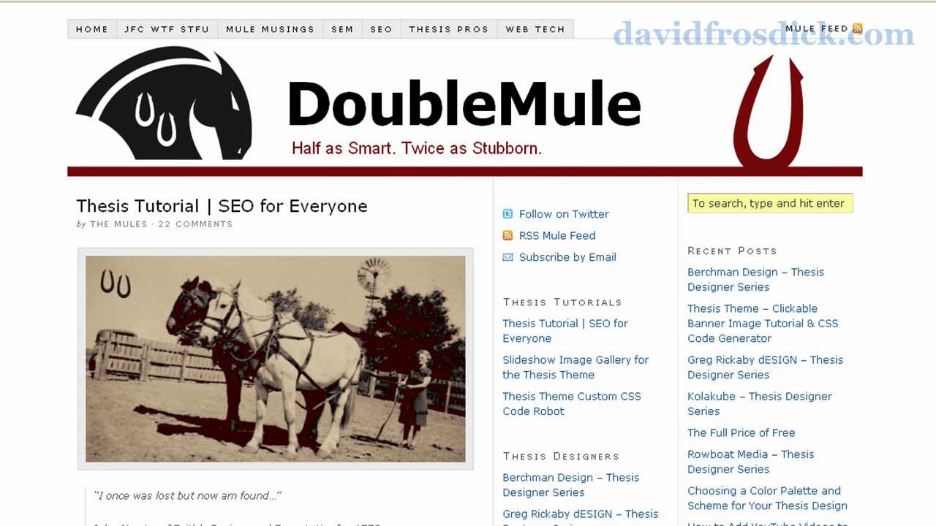
- Examine the DoubleMule site's header, sidebars and the "Thesis Tutorial | SEO for Everyone" article
{"action": "scroll", "coordinate": [465, 292], "scroll_direction": "down", "scroll_amount": 4}
{"action": "scroll", "coordinate": [465, 292], "scroll_direction": "up", "scroll_amount": 4}
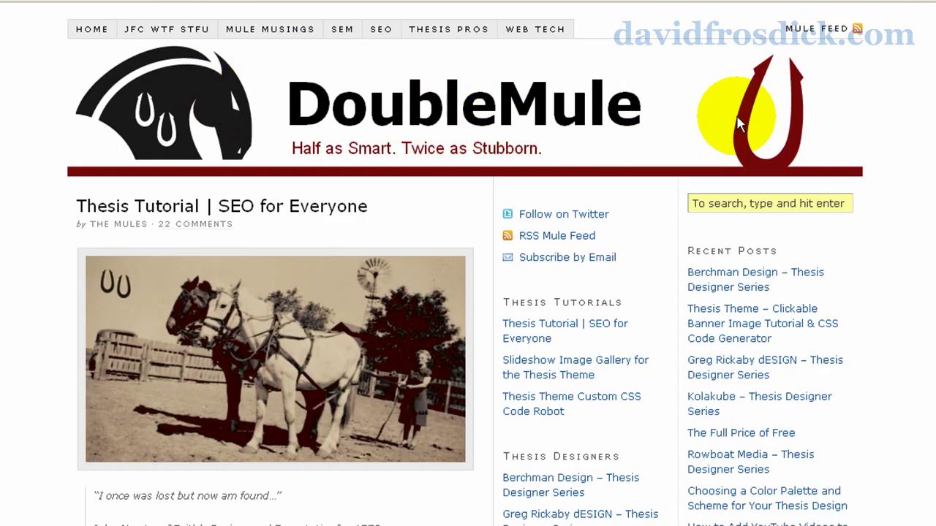
{"action": "scroll", "coordinate": [928, 175], "scroll_direction": "down", "scroll_amount": 3}
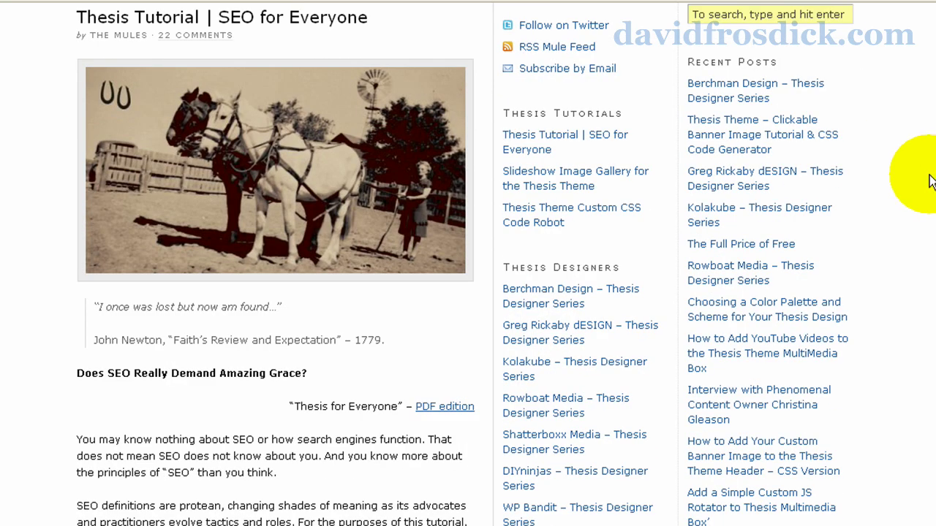
{"action": "scroll", "coordinate": [930, 181], "scroll_direction": "down", "scroll_amount": 8}
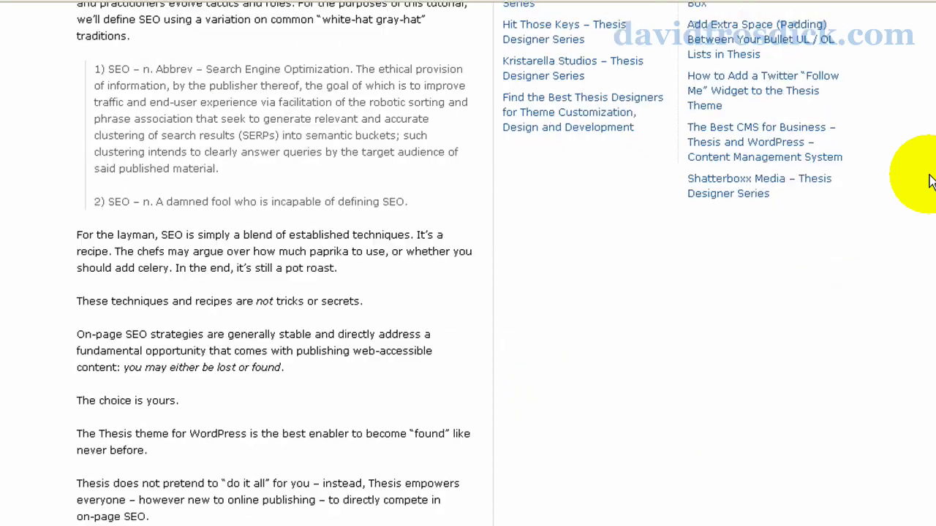
{"action": "scroll", "coordinate": [930, 182], "scroll_direction": "down", "scroll_amount": 7}
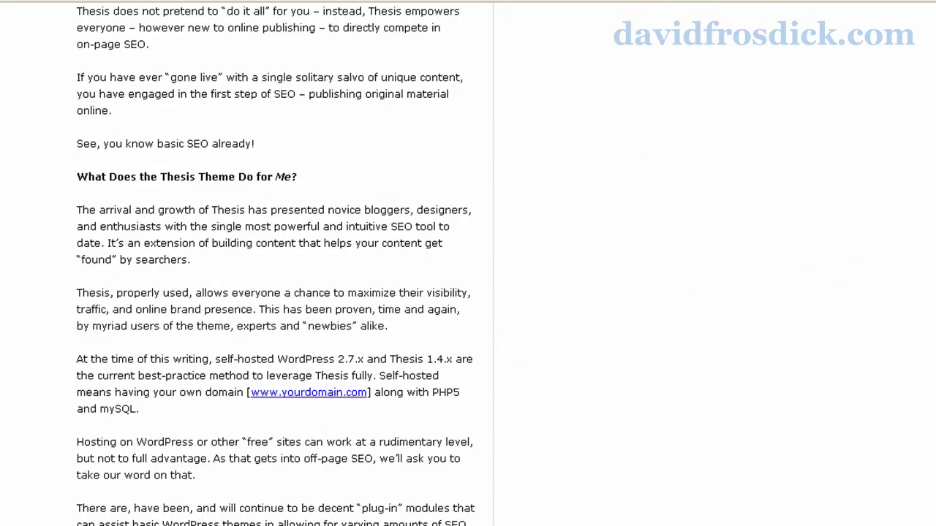
{"action": "scroll", "coordinate": [930, 182], "scroll_direction": "down", "scroll_amount": 20}
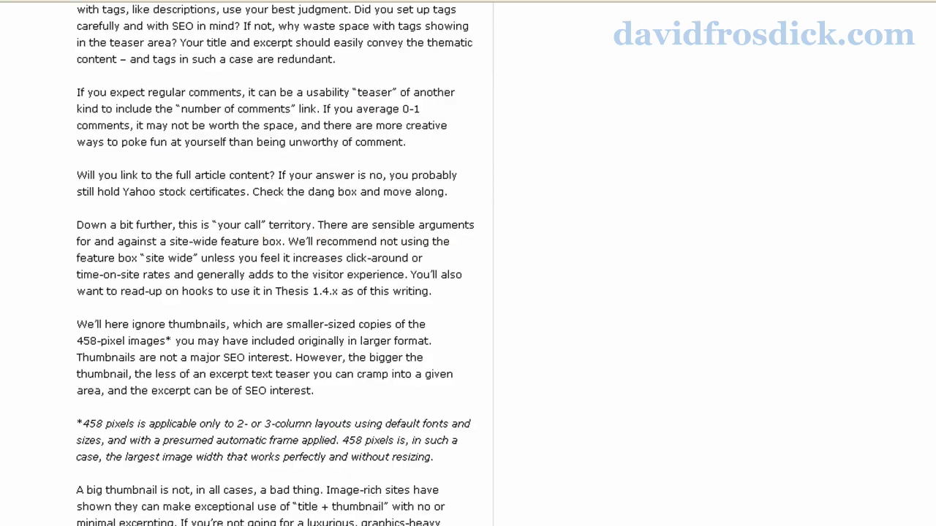
{"action": "scroll", "coordinate": [930, 181], "scroll_direction": "up", "scroll_amount": 20}
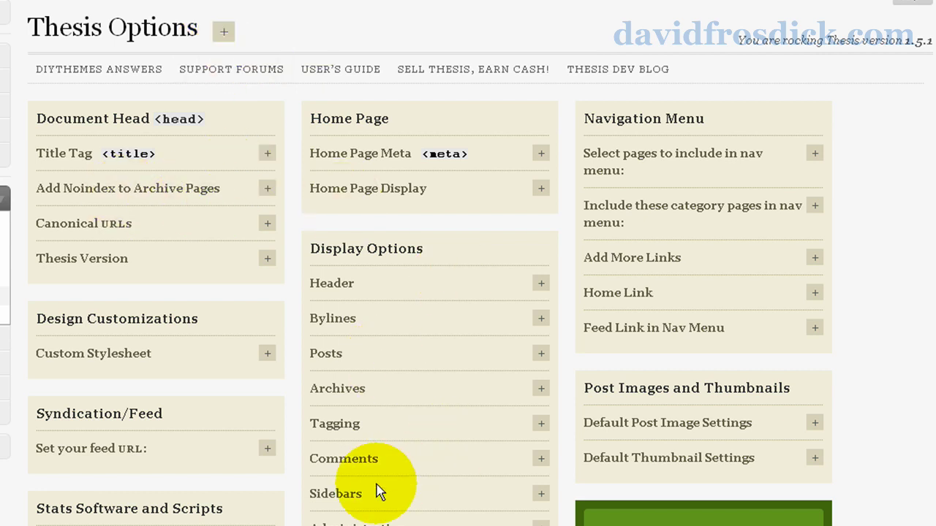
- Expand all Thesis Options settings at once, collapse them again and look over the option groups
{"action": "left_click", "coordinate": [223, 35]}
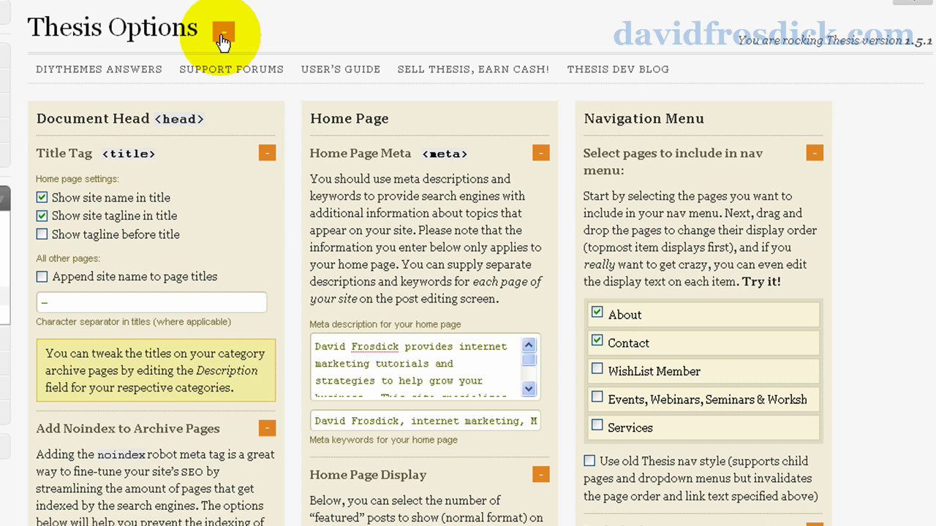
{"action": "left_click", "coordinate": [223, 34]}
{"action": "scroll", "coordinate": [256, 169], "scroll_direction": "down", "scroll_amount": 3}
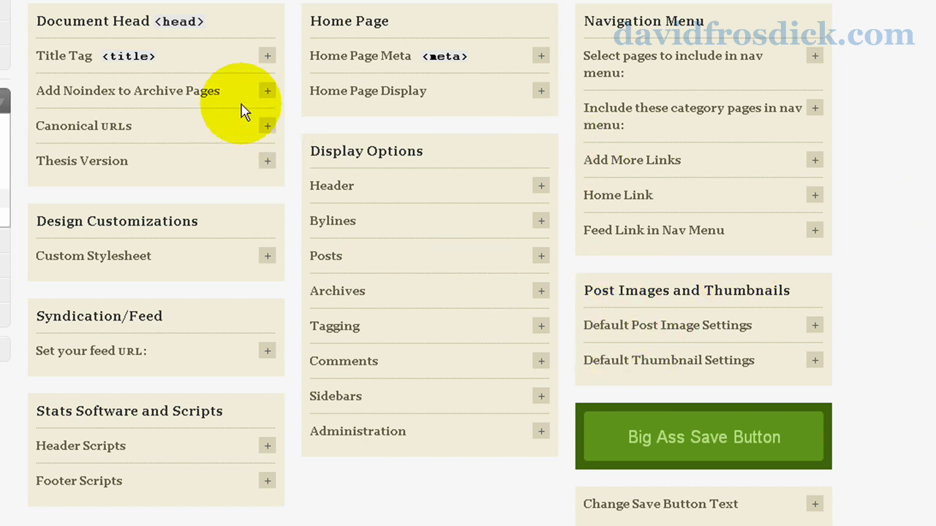
- Review the Title Tag, Canonical URLs and Add Noindex to Archive Pages settings under Document Head, collapsing each one after viewing
{"action": "scroll", "coordinate": [265, 117], "scroll_direction": "up", "scroll_amount": 1}
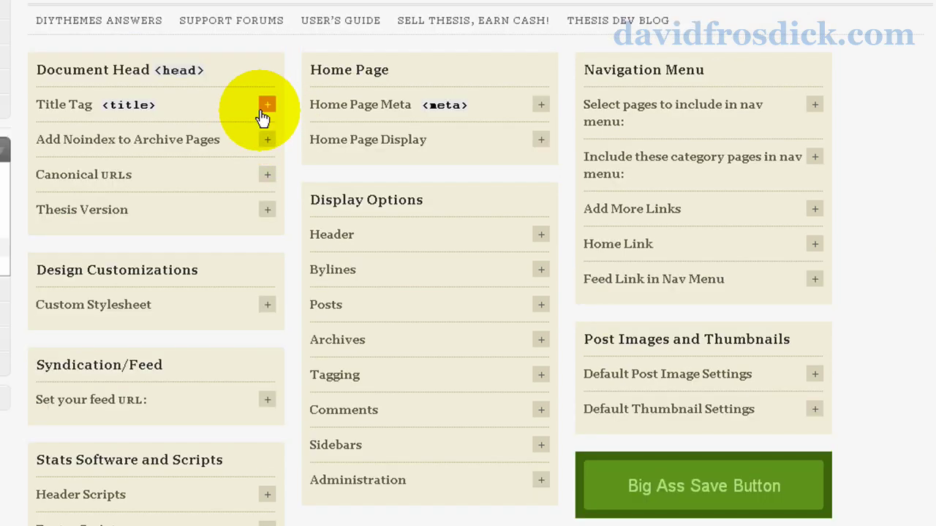
{"action": "scroll", "coordinate": [261, 117], "scroll_direction": "up", "scroll_amount": 1}
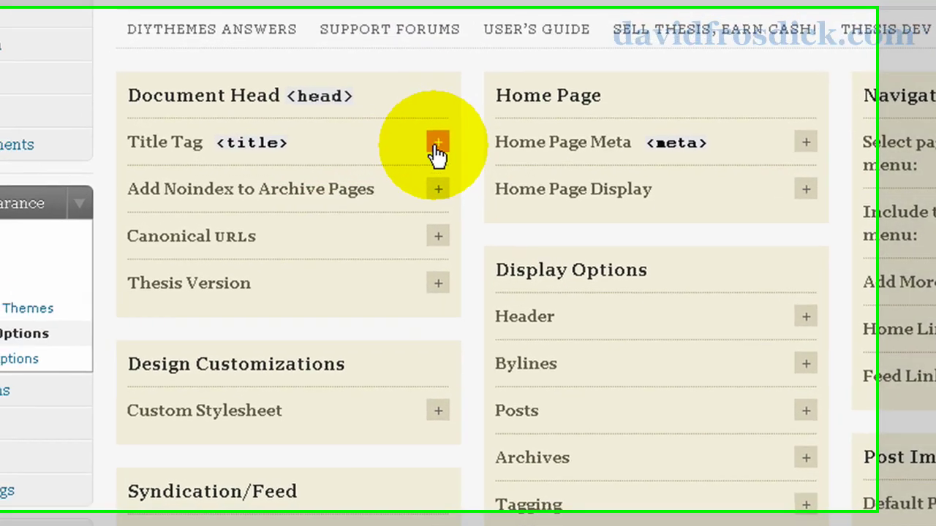
{"action": "left_click", "coordinate": [267, 153]}
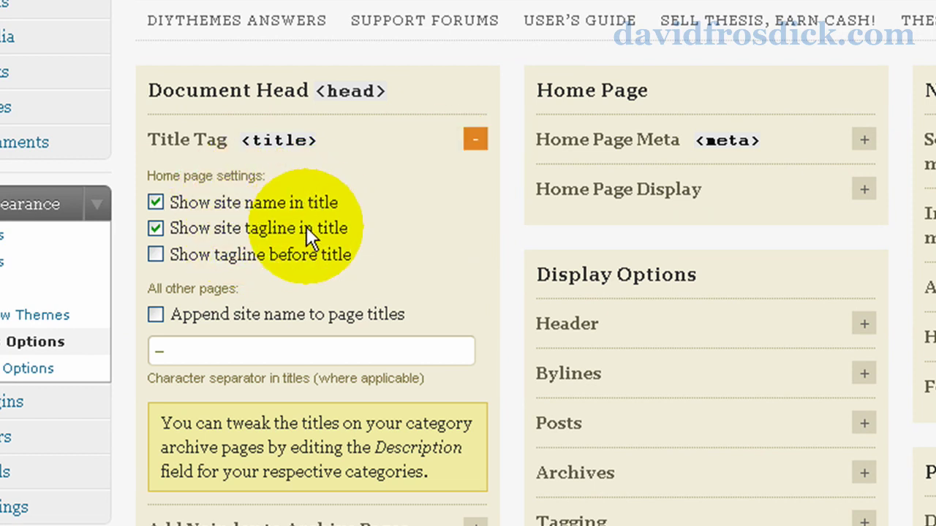
{"action": "left_click", "coordinate": [475, 139]}
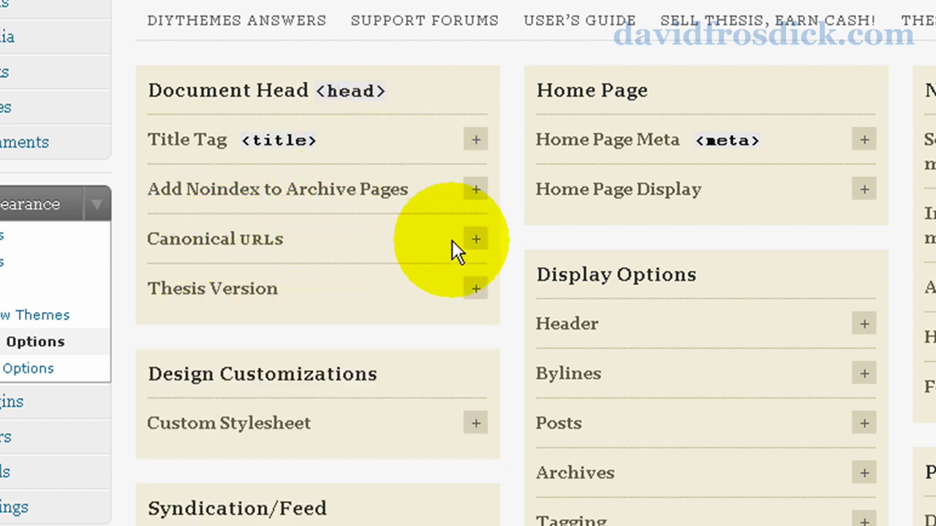
{"action": "left_click", "coordinate": [477, 240]}
{"action": "left_click", "coordinate": [476, 241]}
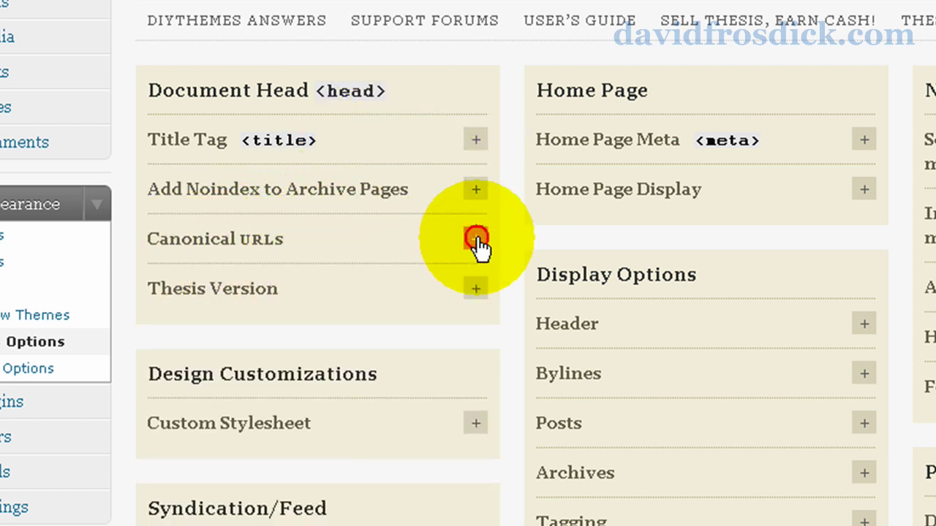
{"action": "left_click", "coordinate": [475, 190]}
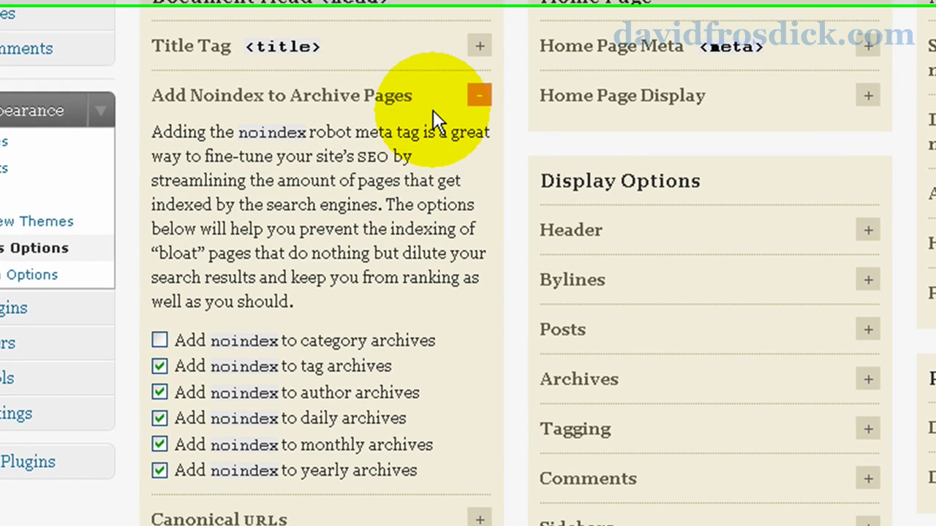
{"action": "left_click", "coordinate": [479, 90]}
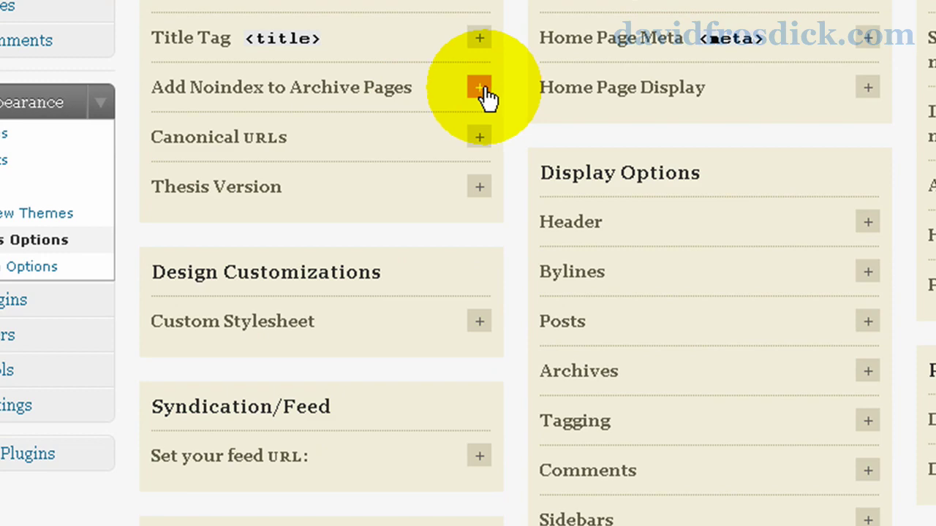
- Expand the Custom Stylesheet setting under Design Customizations to examine its option
{"action": "scroll", "coordinate": [484, 97], "scroll_direction": "down", "scroll_amount": 3}
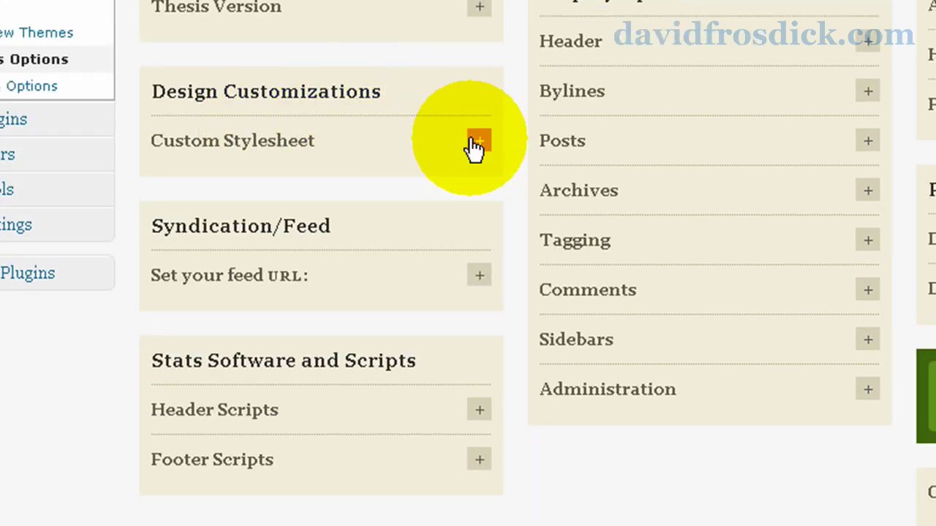
{"action": "left_click", "coordinate": [478, 142]}
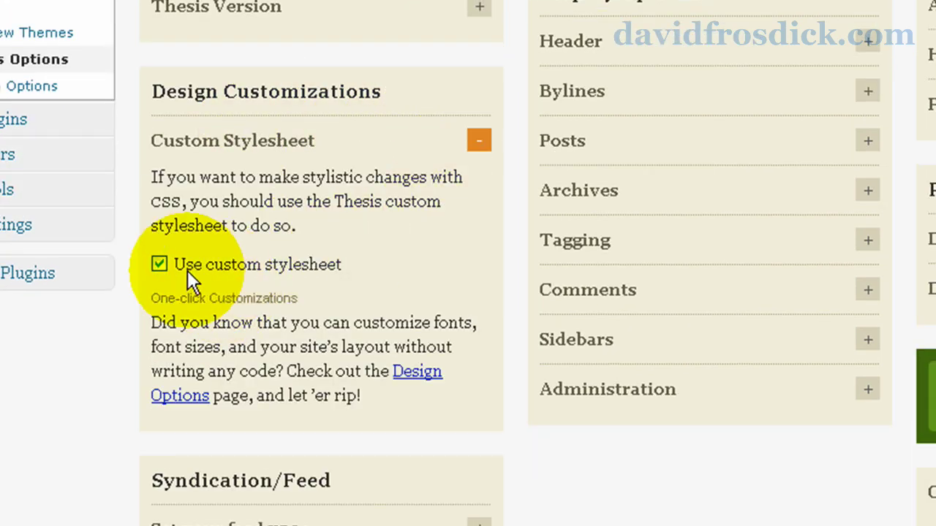
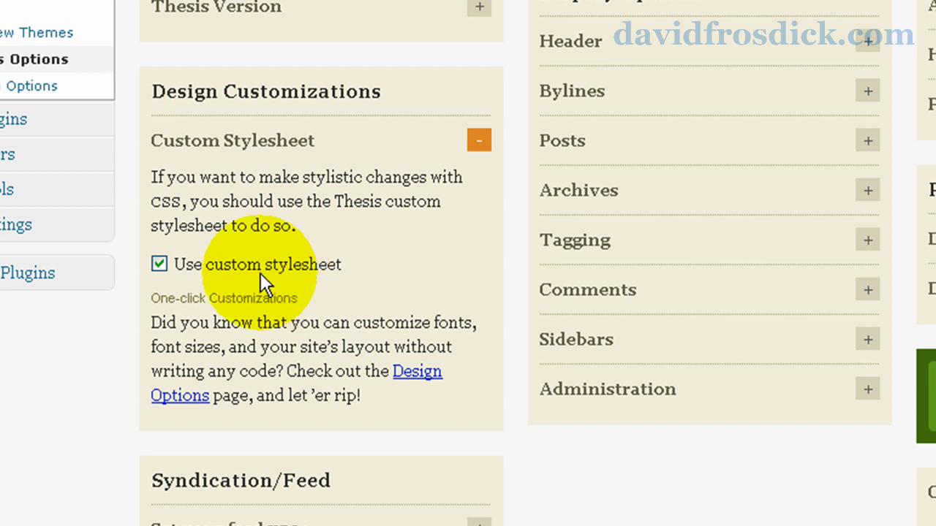
- Collapse Custom Stylesheet, and view the Footer Scripts setting under Stats Software and Scripts before collapsing it
{"action": "left_click", "coordinate": [479, 141]}
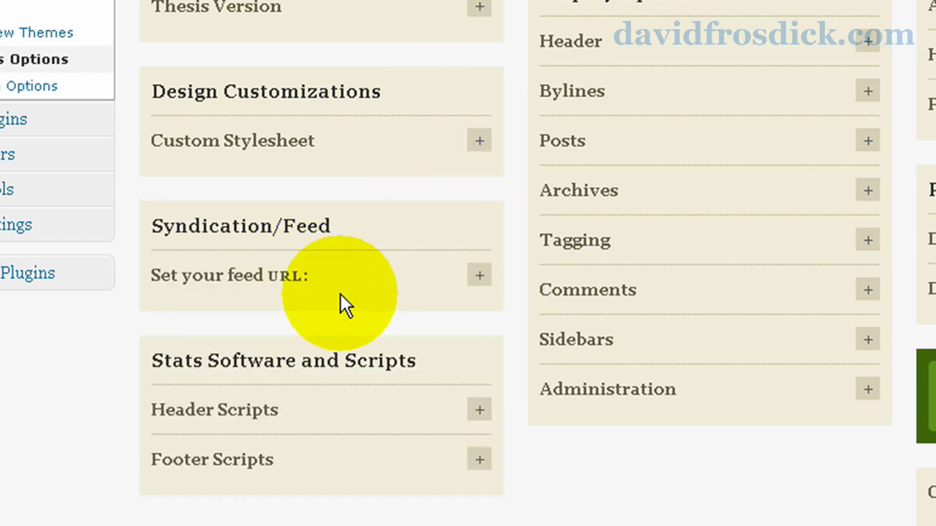
{"action": "left_click", "coordinate": [477, 461]}
{"action": "scroll", "coordinate": [511, 468], "scroll_direction": "down", "scroll_amount": 4}
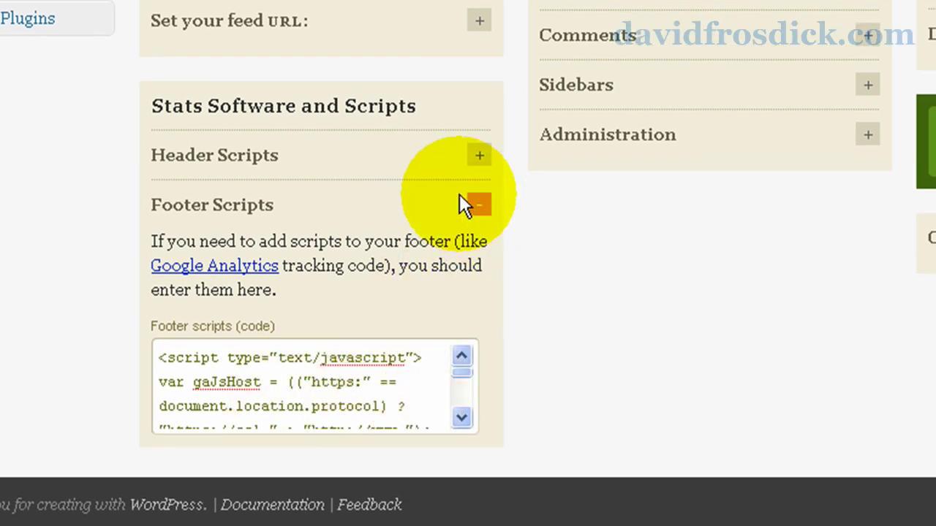
{"action": "left_click", "coordinate": [478, 205]}
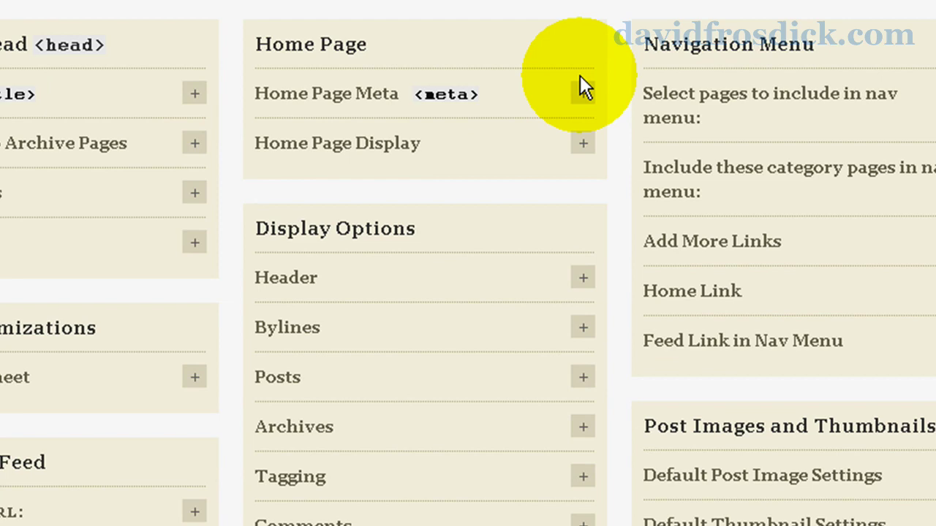
- Review the Home Page Meta and Home Page Display settings, including the choices for the number of featured posts, without changing them
{"action": "left_click", "coordinate": [585, 93]}
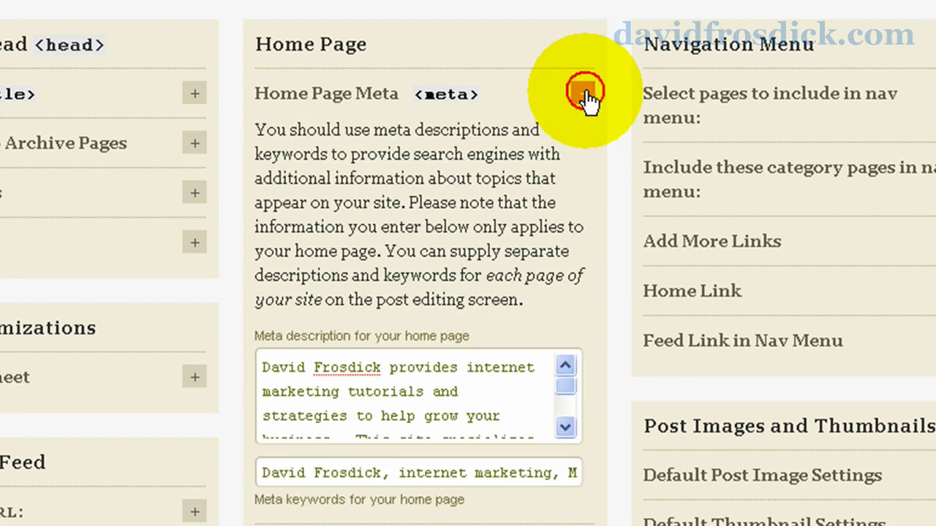
{"action": "left_click", "coordinate": [585, 93]}
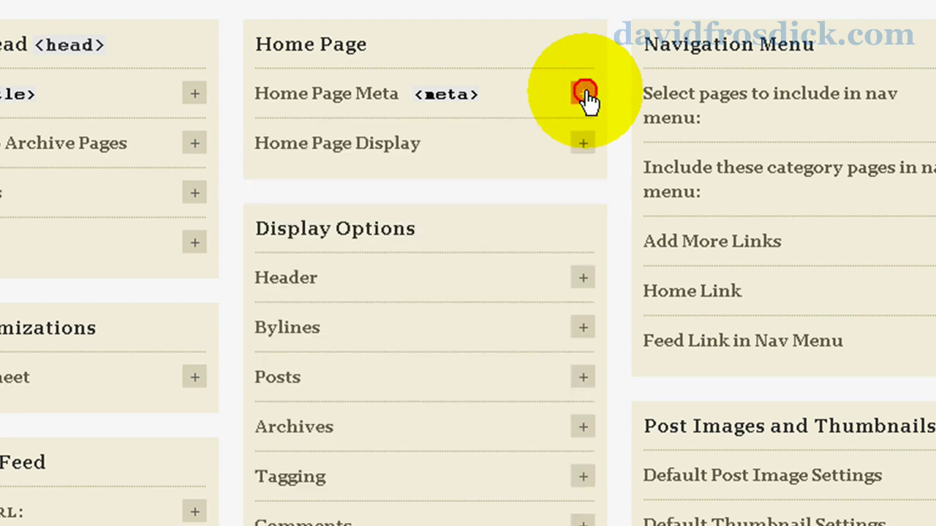
{"action": "left_click", "coordinate": [585, 144]}
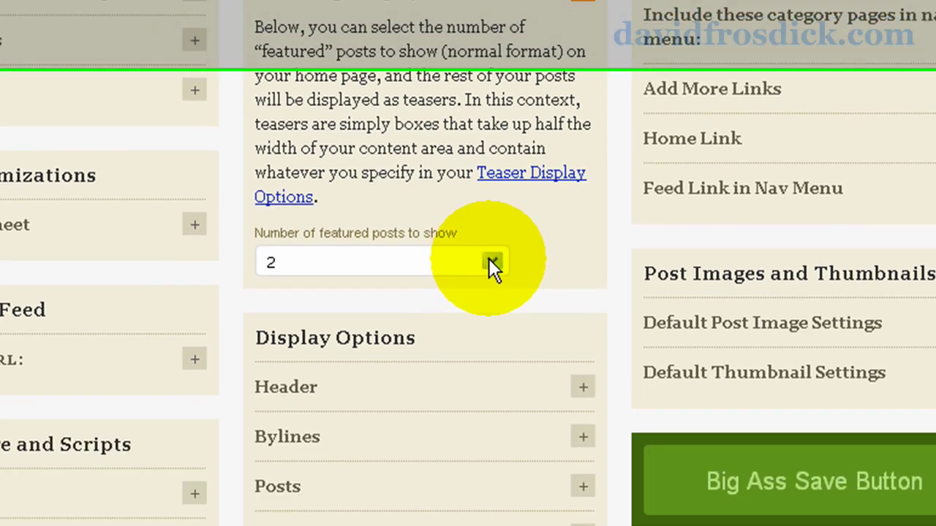
{"action": "left_click", "coordinate": [492, 413]}
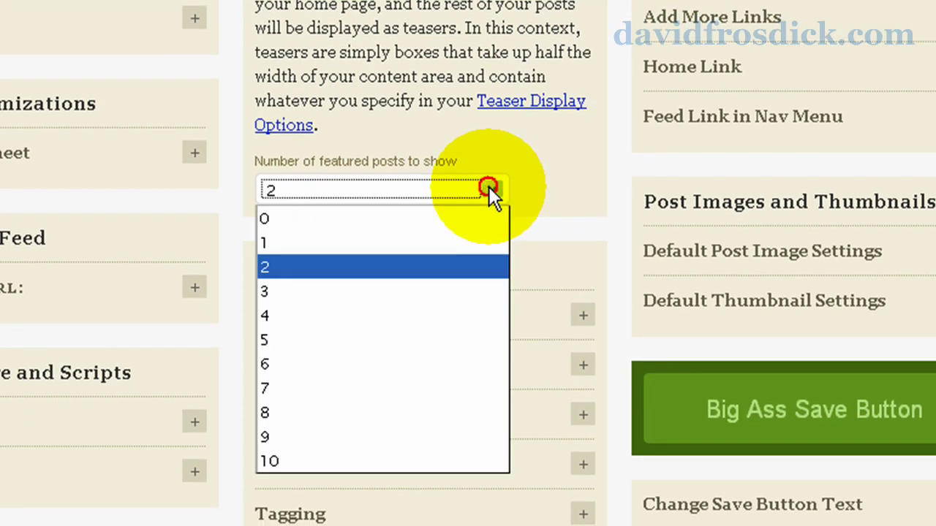
{"action": "left_click", "coordinate": [548, 183]}
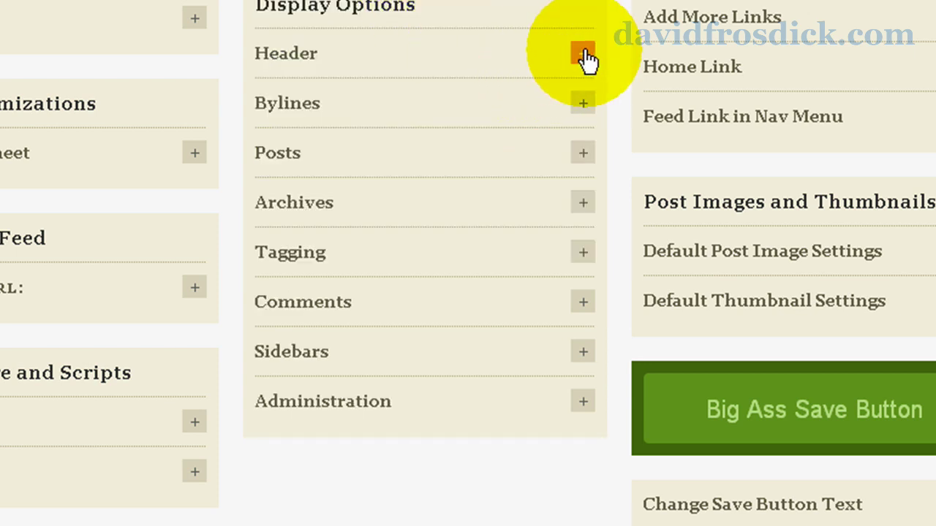
- Review the Header and Bylines settings under Display Options, collapsing each one after viewing
{"action": "left_click", "coordinate": [583, 55]}
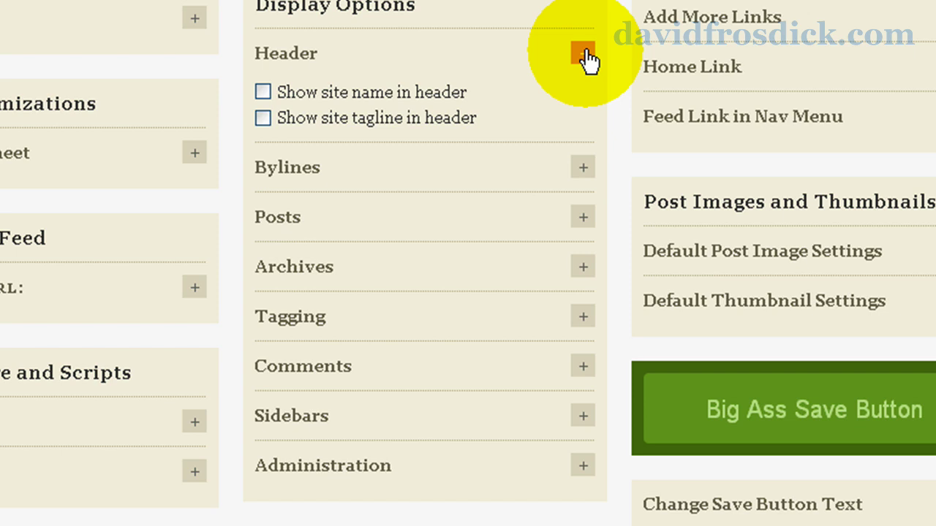
{"action": "left_click", "coordinate": [584, 54]}
{"action": "left_click", "coordinate": [583, 103]}
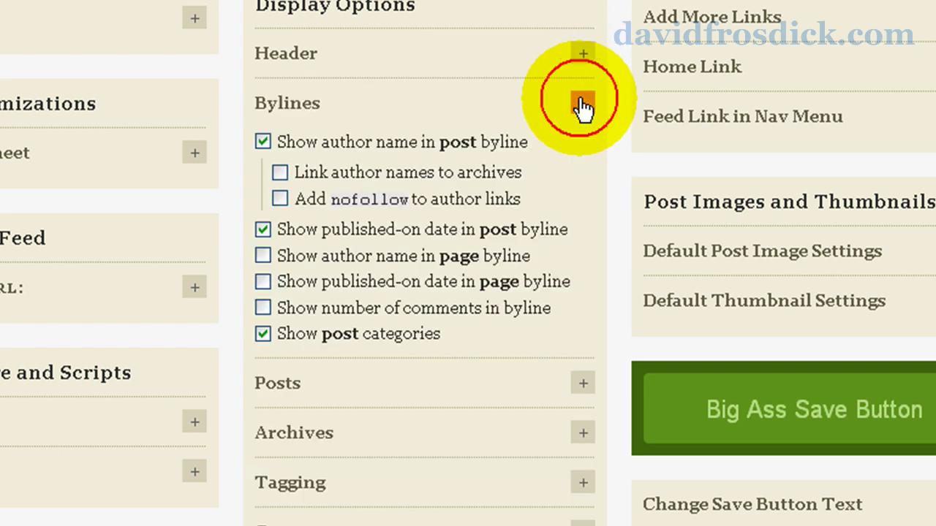
{"action": "left_click", "coordinate": [583, 106]}
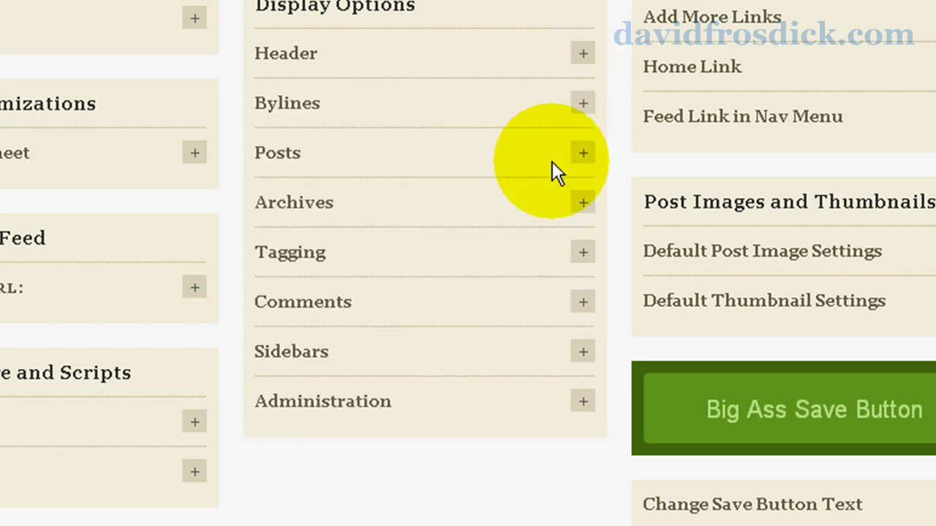
- Examine the Posts display settings, highlighting the <!--more--> tag and inspecting the "Read More" clickthrough text, and collapse the section
{"action": "left_click", "coordinate": [578, 155]}
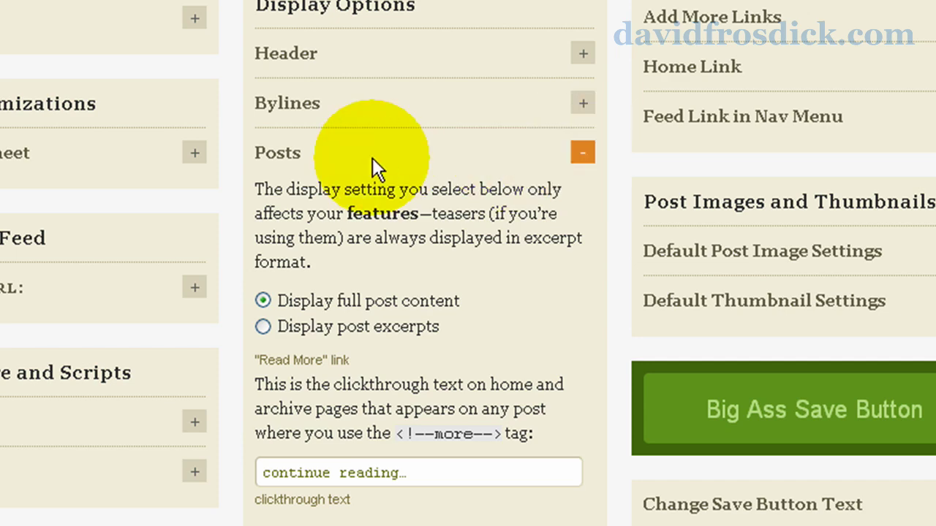
{"action": "scroll", "coordinate": [372, 167], "scroll_direction": "down", "scroll_amount": 2}
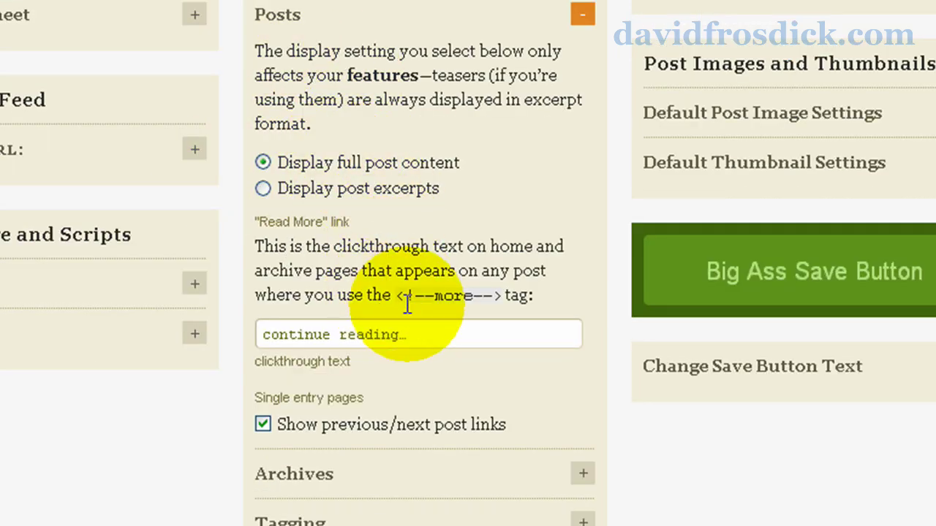
{"action": "left_click_drag", "start_coordinate": [398, 298], "coordinate": [502, 296]}
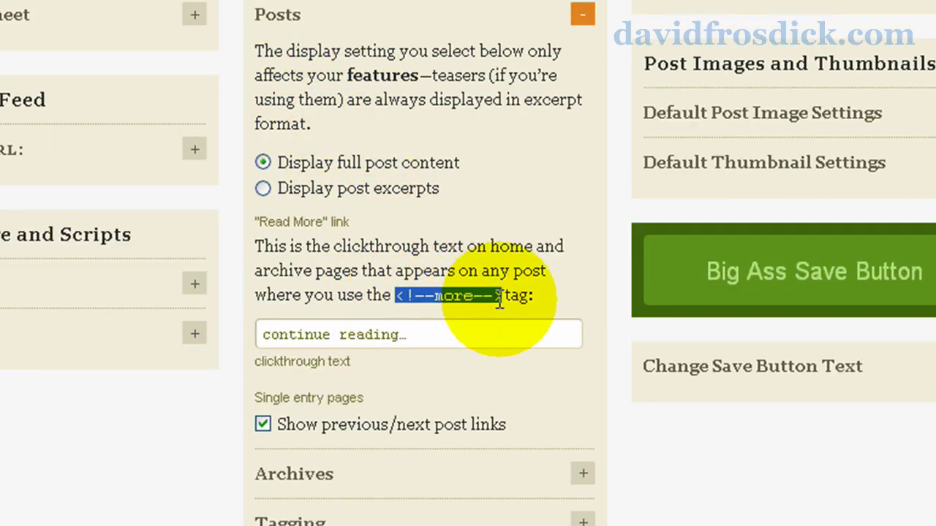
{"action": "left_click", "coordinate": [434, 335]}
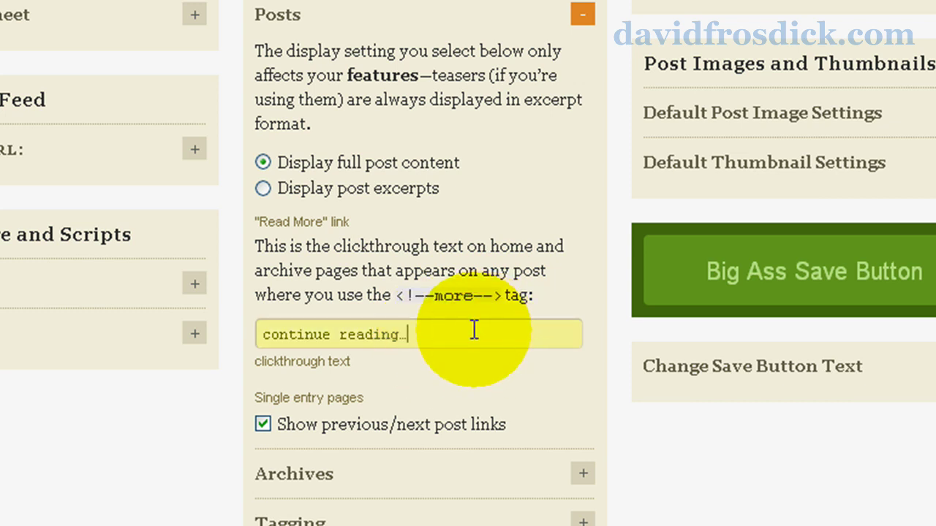
{"action": "left_click", "coordinate": [463, 335]}
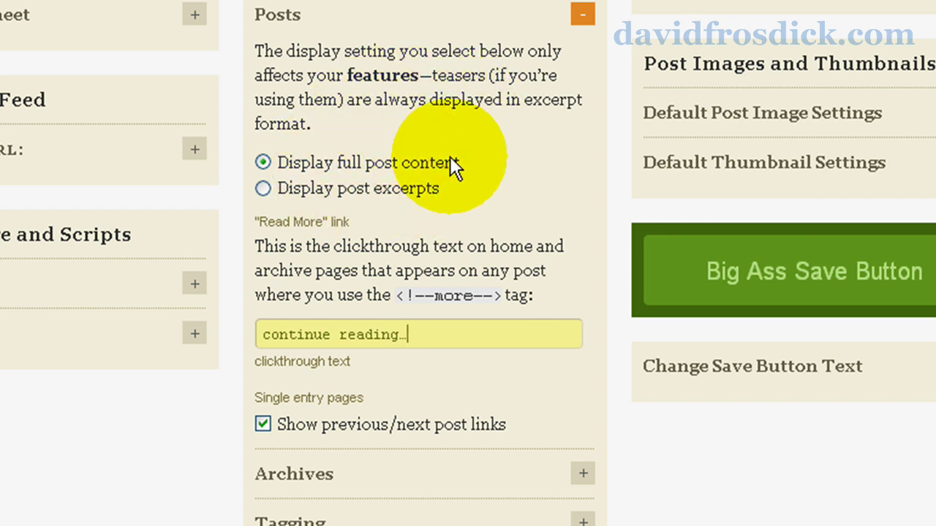
{"action": "left_click", "coordinate": [583, 16]}
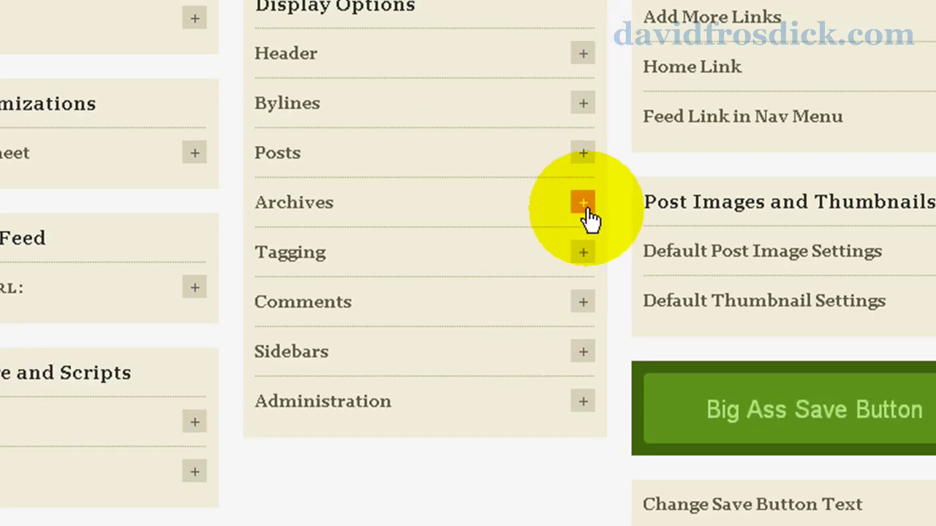
- Review the Archives, Sidebars and Administration settings under Display Options, collapsing each one after viewing
{"action": "left_click", "coordinate": [587, 210]}
{"action": "left_click", "coordinate": [584, 206]}
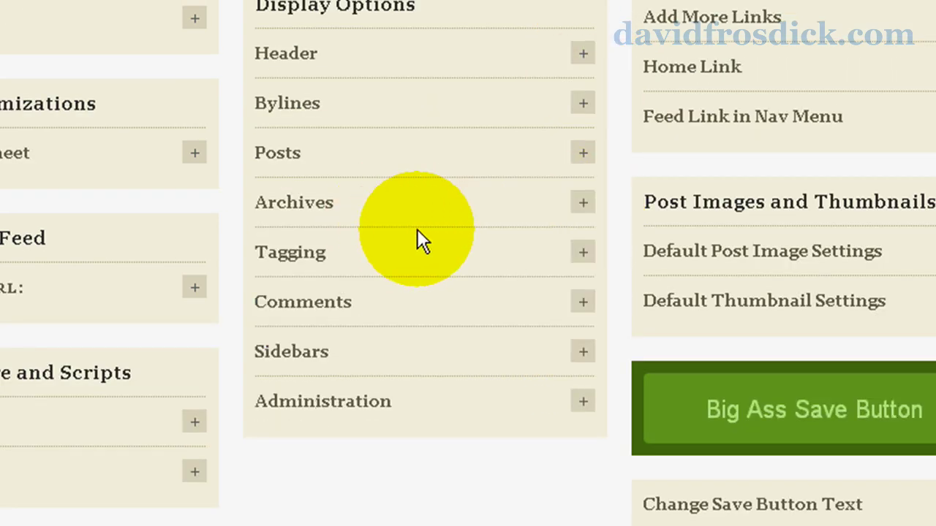
{"action": "left_click", "coordinate": [583, 354]}
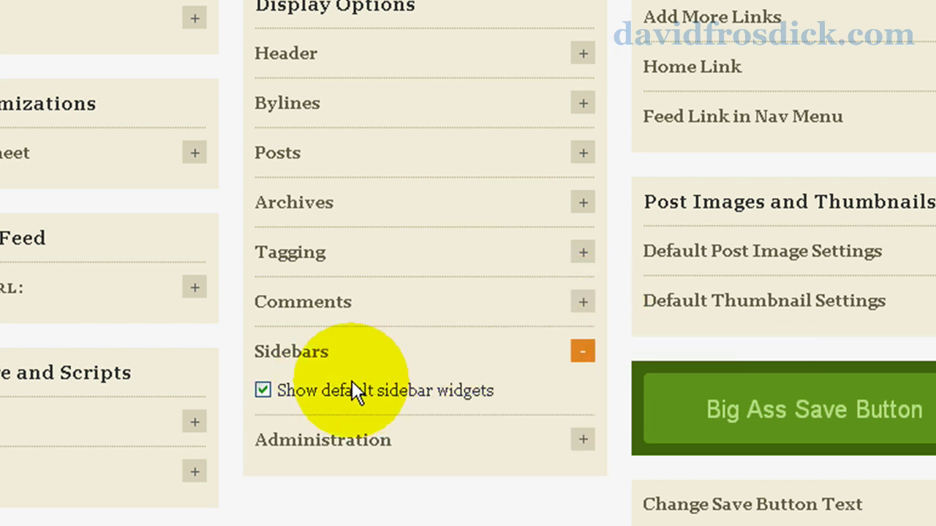
{"action": "left_click", "coordinate": [585, 353]}
{"action": "left_click", "coordinate": [582, 403]}
{"action": "scroll", "coordinate": [318, 486], "scroll_direction": "down", "scroll_amount": 3}
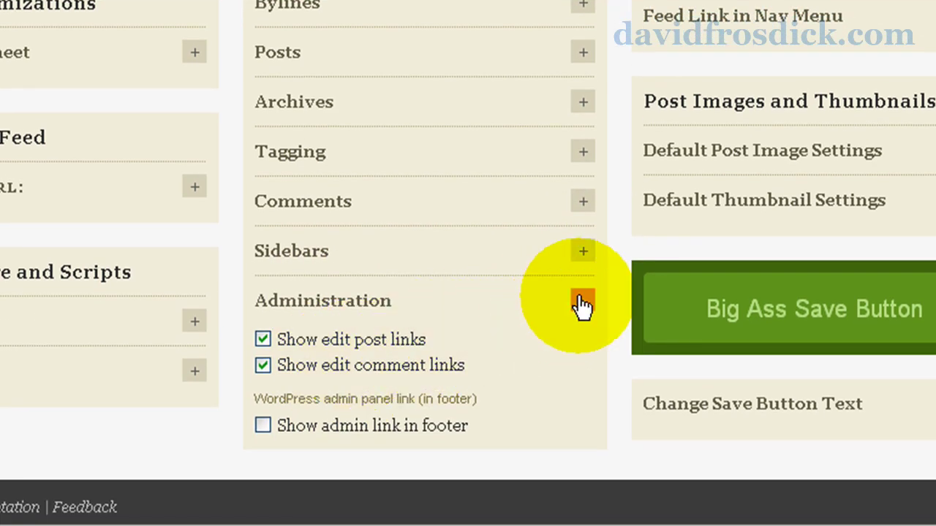
{"action": "left_click", "coordinate": [583, 308]}
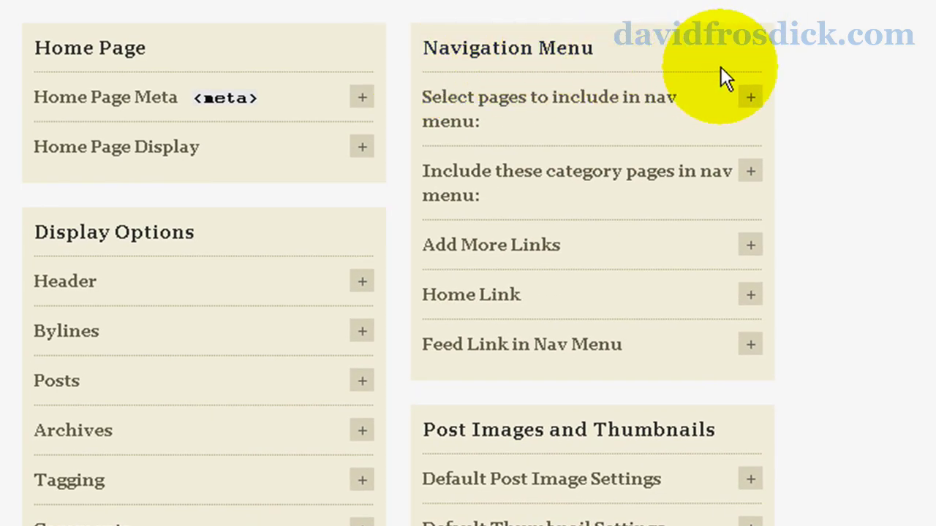
- Expand the navigation menu's page selection and examine the list of pages, their editable names and the old Thesis nav style option
{"action": "left_click", "coordinate": [751, 101]}
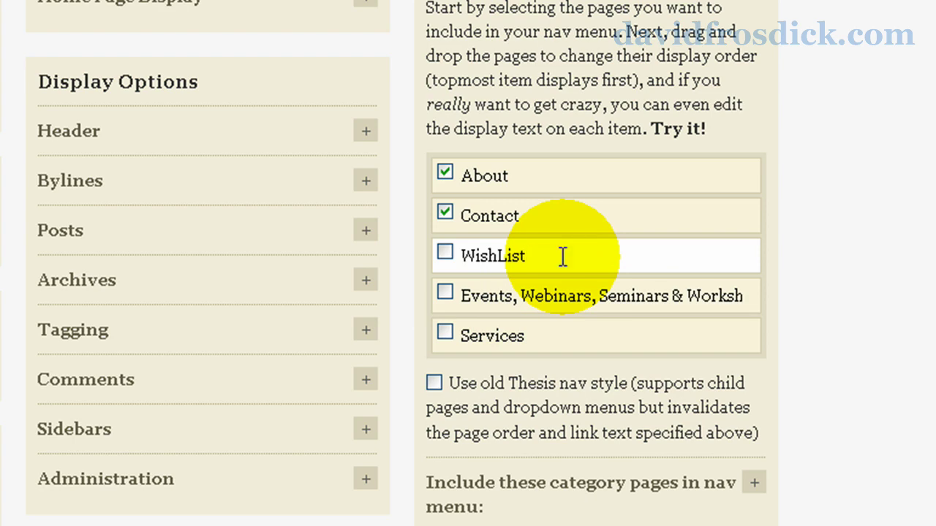
{"action": "scroll", "coordinate": [748, 464], "scroll_direction": "down", "scroll_amount": 6}
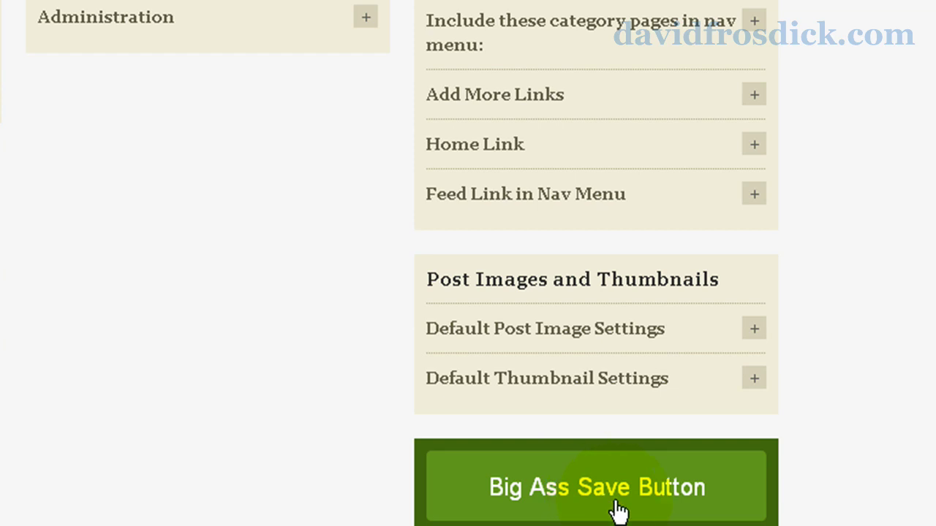
{"action": "scroll", "coordinate": [921, 366], "scroll_direction": "up", "scroll_amount": 5}
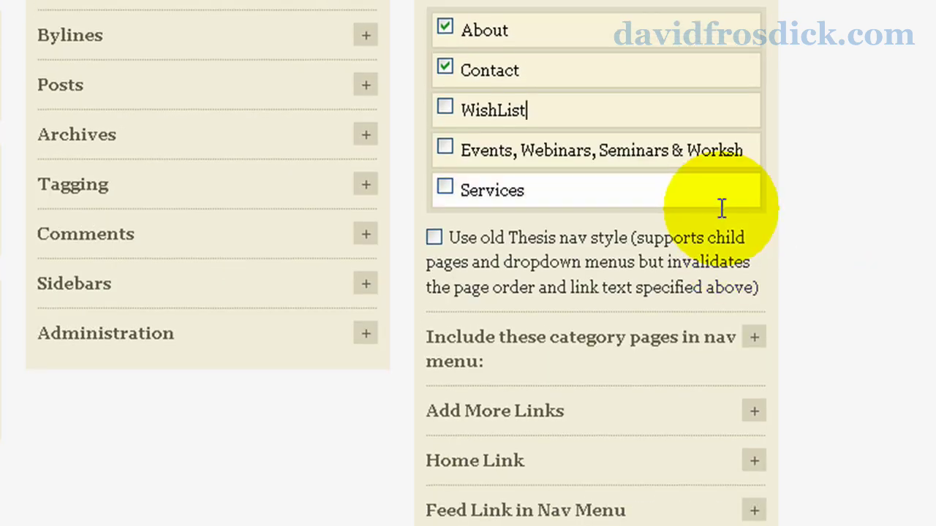
{"action": "left_click", "coordinate": [603, 113]}
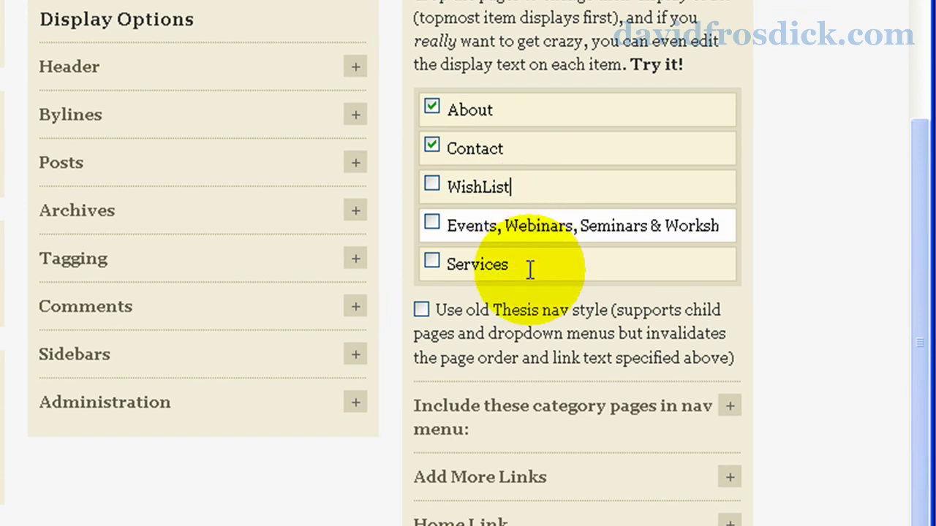
{"action": "scroll", "coordinate": [794, 307], "scroll_direction": "down", "scroll_amount": 3}
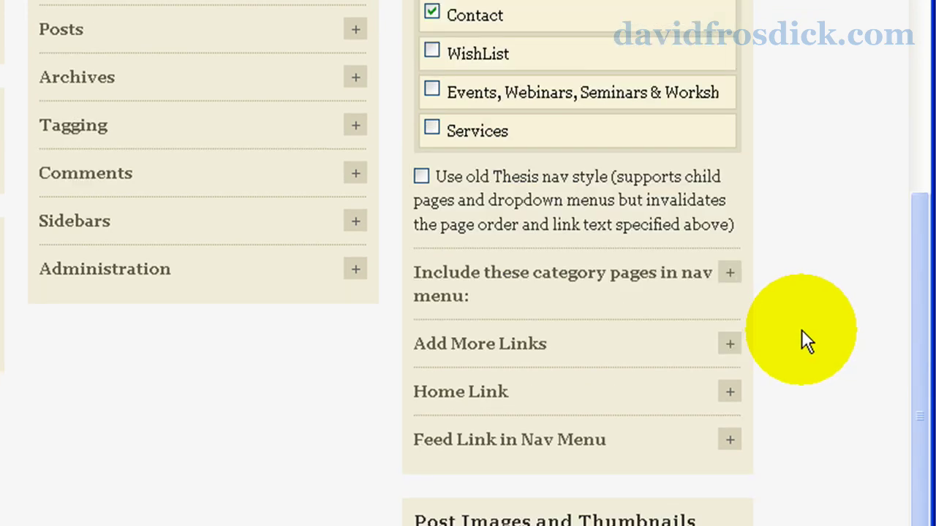
- Review the navigation menu's category pages and Add More Links settings, collapsing each one after viewing
{"action": "left_click", "coordinate": [731, 275]}
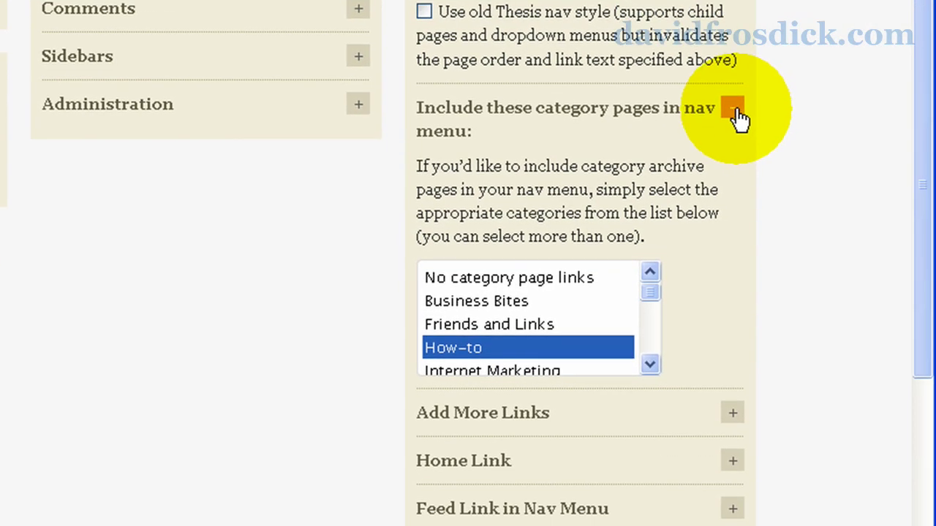
{"action": "left_click", "coordinate": [732, 110]}
{"action": "scroll", "coordinate": [734, 146], "scroll_direction": "down", "scroll_amount": 3}
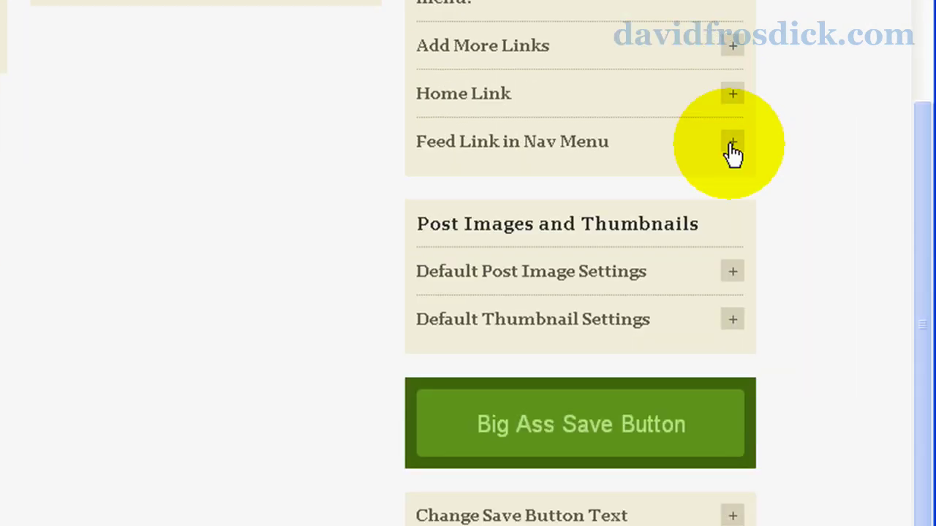
{"action": "left_click", "coordinate": [731, 44]}
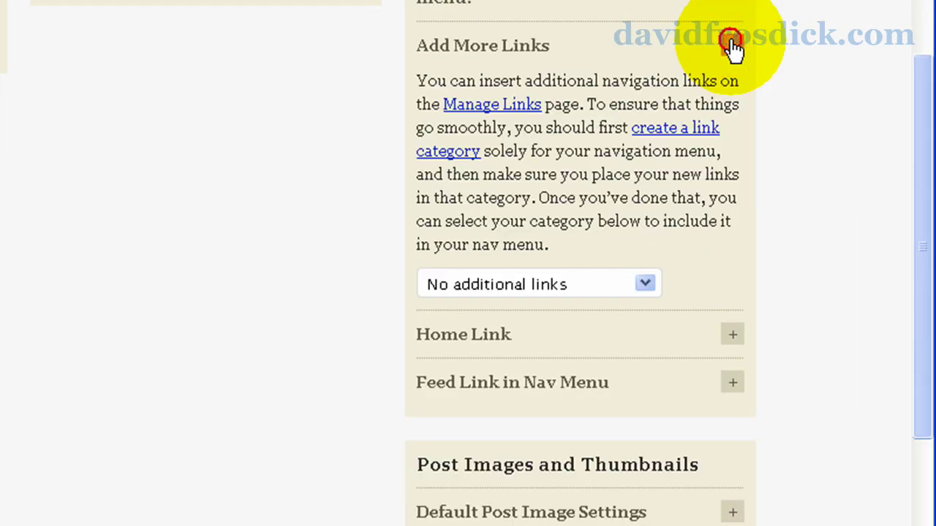
{"action": "left_click", "coordinate": [733, 46]}
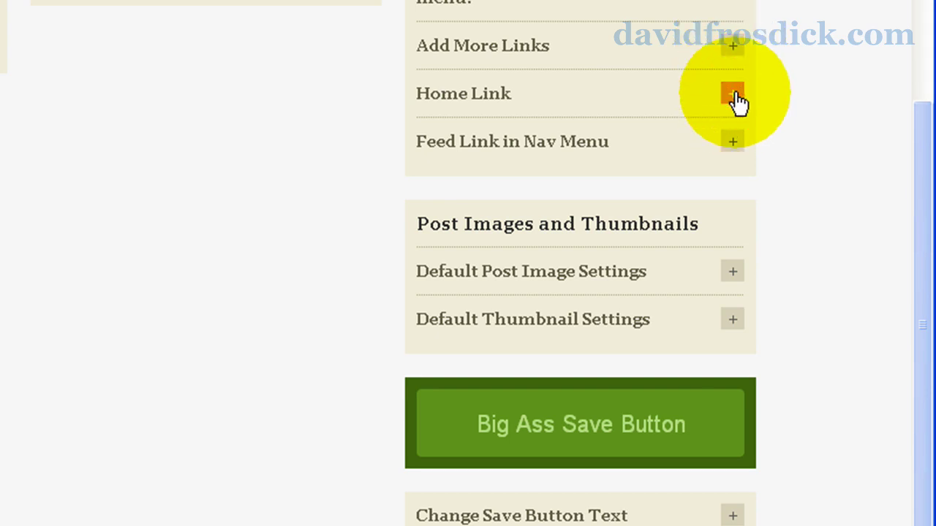
- View the Home Link setting and its home link text under Navigation Menu, and collapse it
{"action": "left_click", "coordinate": [734, 102]}
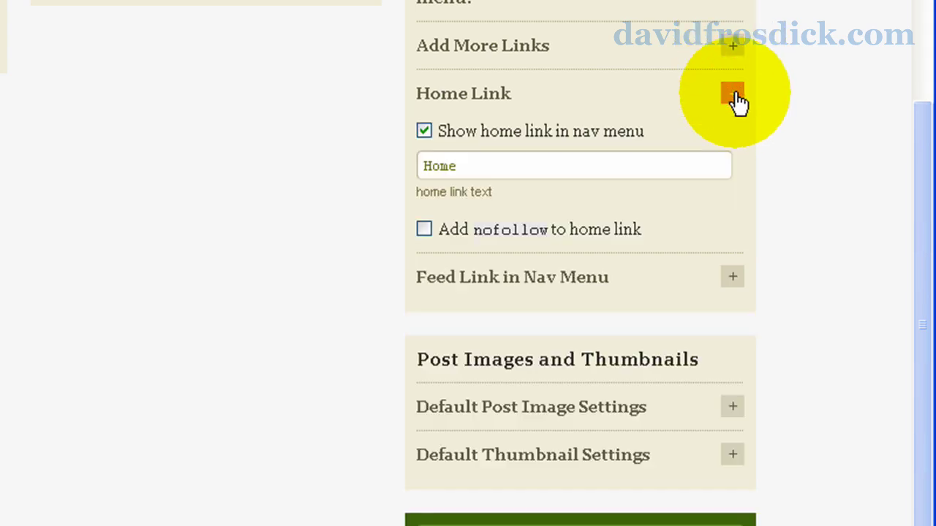
{"action": "left_click", "coordinate": [500, 159]}
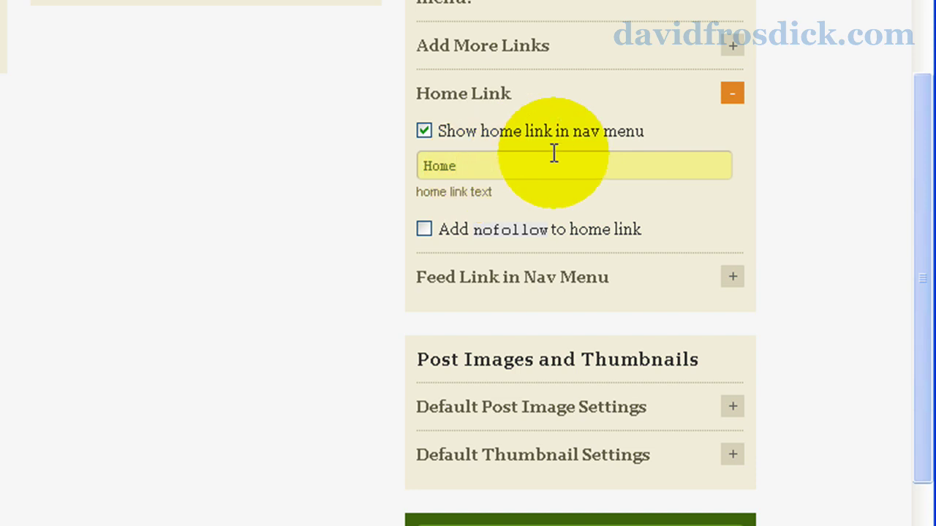
{"action": "left_click", "coordinate": [727, 94]}
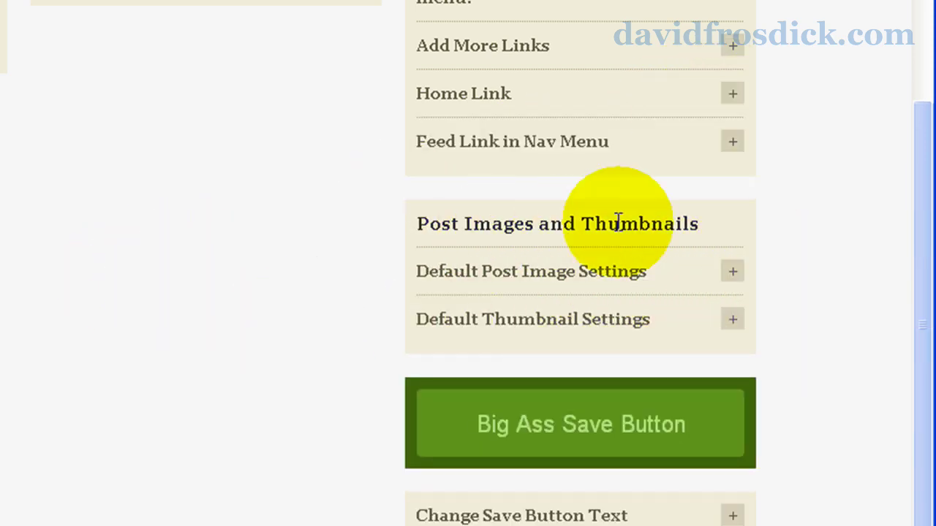
- Expand Default Post Image Settings and examine the horizontal position, vertical position, frame and image display options
{"action": "left_click", "coordinate": [733, 272]}
{"action": "scroll", "coordinate": [790, 247], "scroll_direction": "down", "scroll_amount": 5}
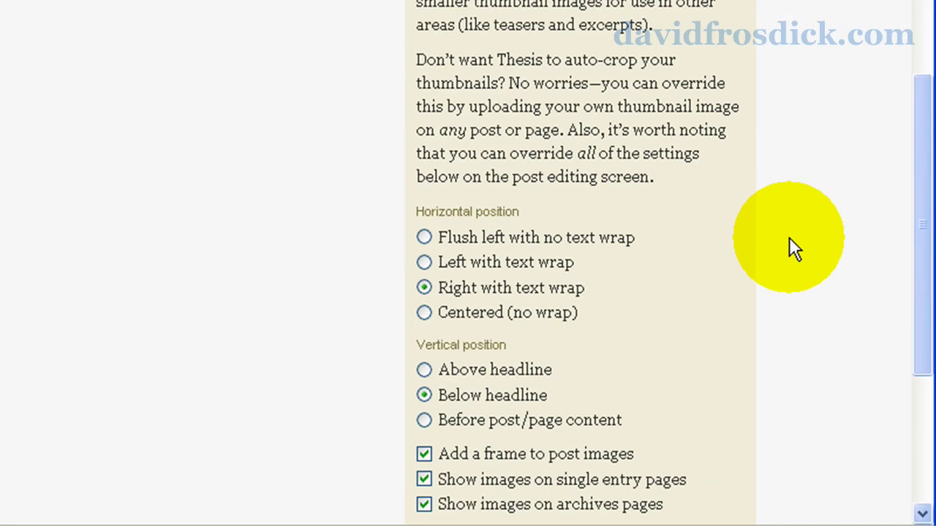
{"action": "scroll", "coordinate": [773, 291], "scroll_direction": "up", "scroll_amount": 3}
{"action": "scroll", "coordinate": [596, 169], "scroll_direction": "down", "scroll_amount": 8}
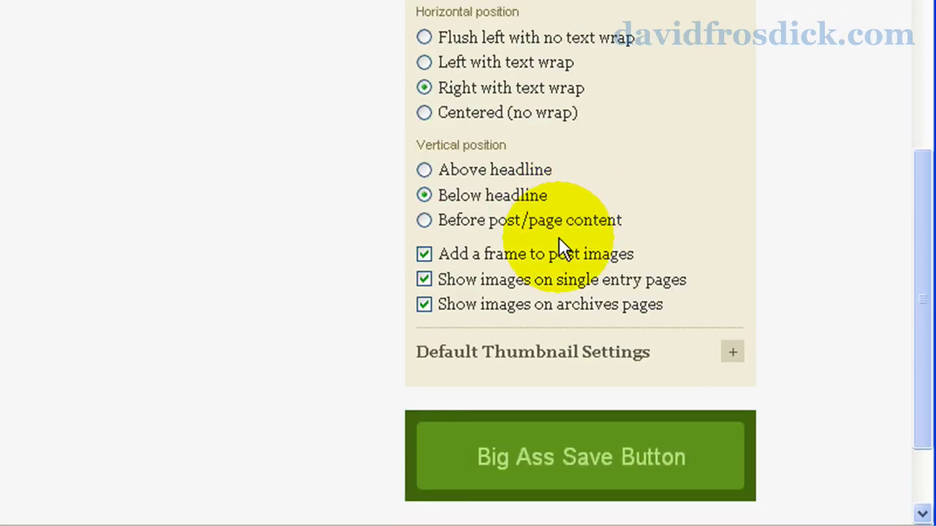
- Collapse Default Post Image Settings and open the Thesis Design Options page
{"action": "scroll", "coordinate": [557, 237], "scroll_direction": "up", "scroll_amount": 8}
{"action": "left_click", "coordinate": [733, 71]}
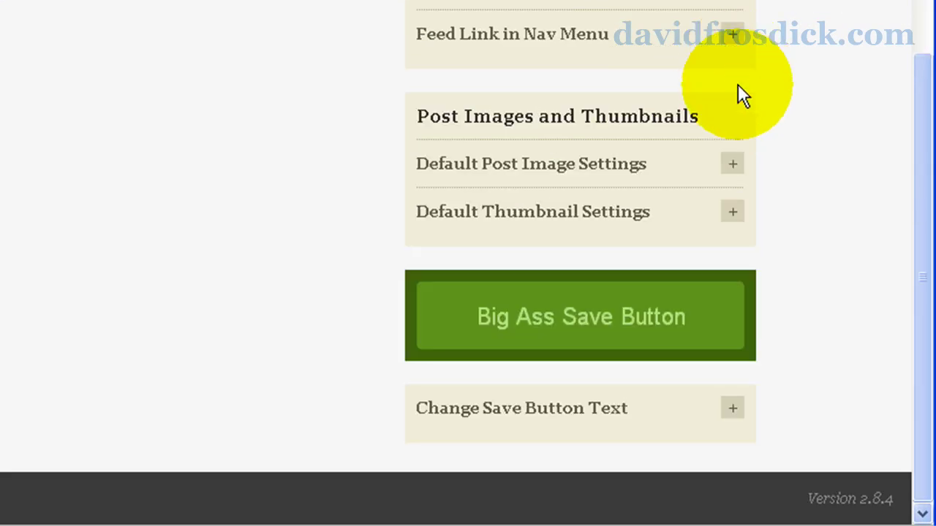
{"action": "scroll", "coordinate": [96, 212], "scroll_direction": "up", "scroll_amount": 3}
{"action": "scroll", "coordinate": [97, 212], "scroll_direction": "up", "scroll_amount": 4}
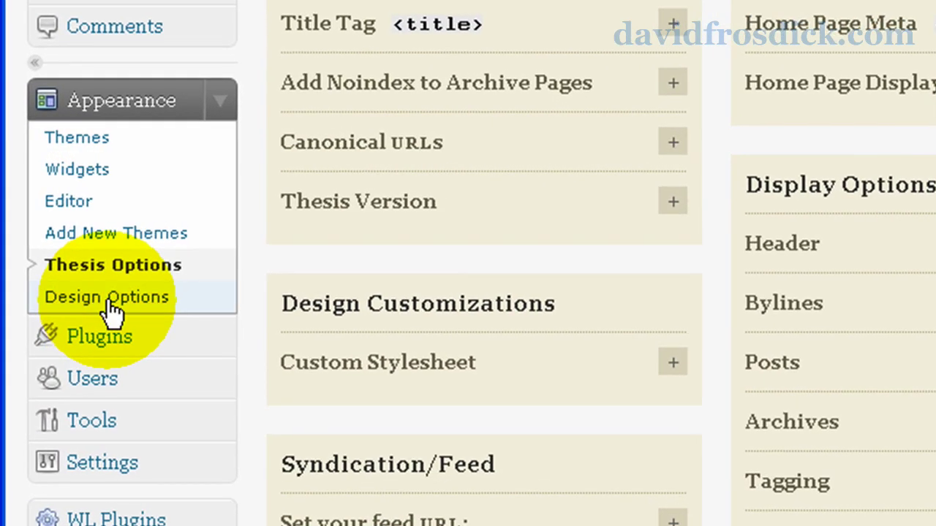
{"action": "left_click", "coordinate": [111, 307]}
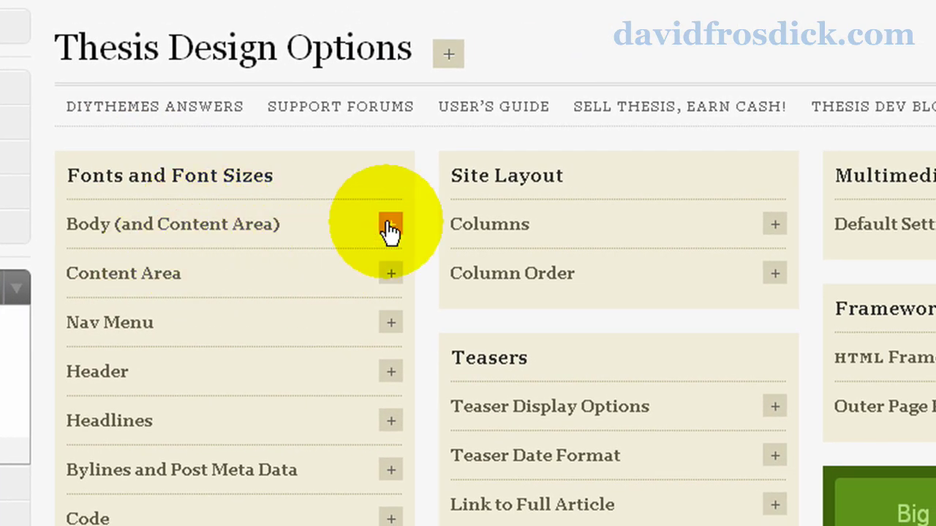
- Expand the Body (and Content Area) font settings, view the list of selectable fonts, and collapse the section
{"action": "left_click", "coordinate": [389, 227]}
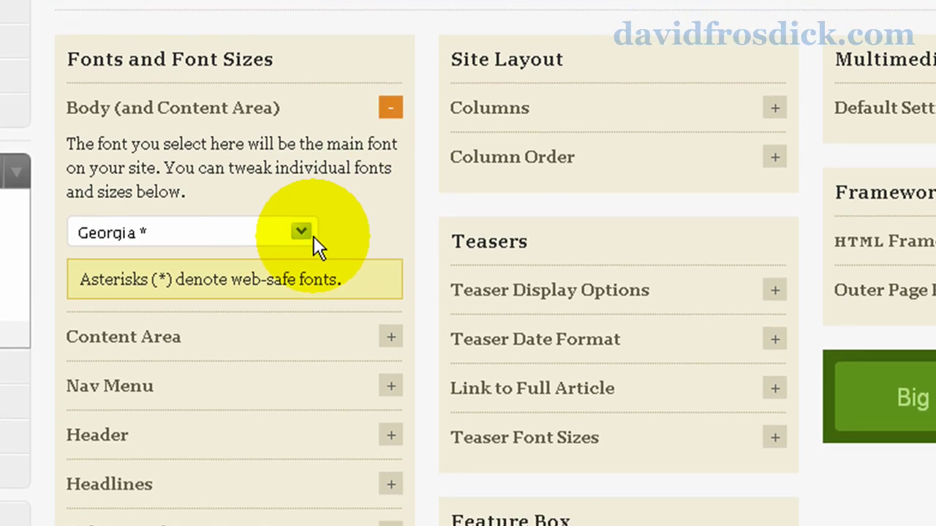
{"action": "left_click", "coordinate": [302, 284]}
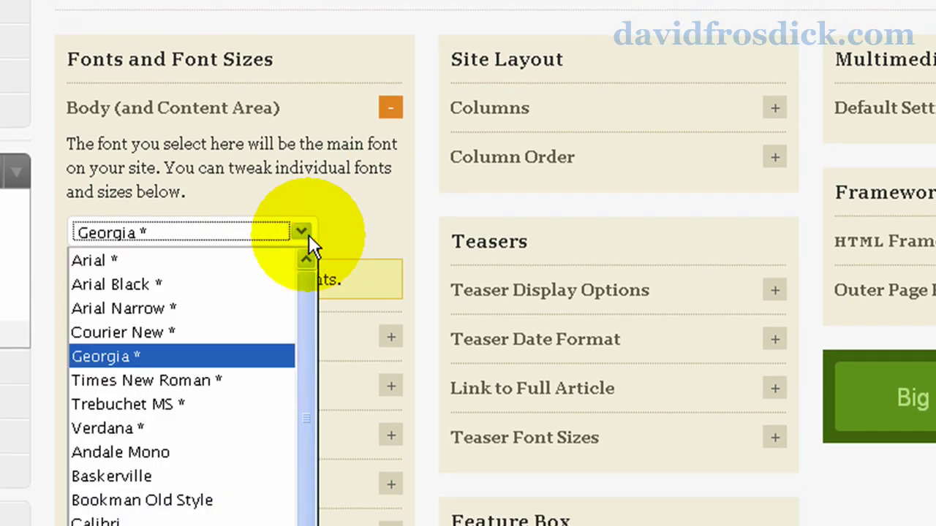
{"action": "left_click", "coordinate": [387, 150]}
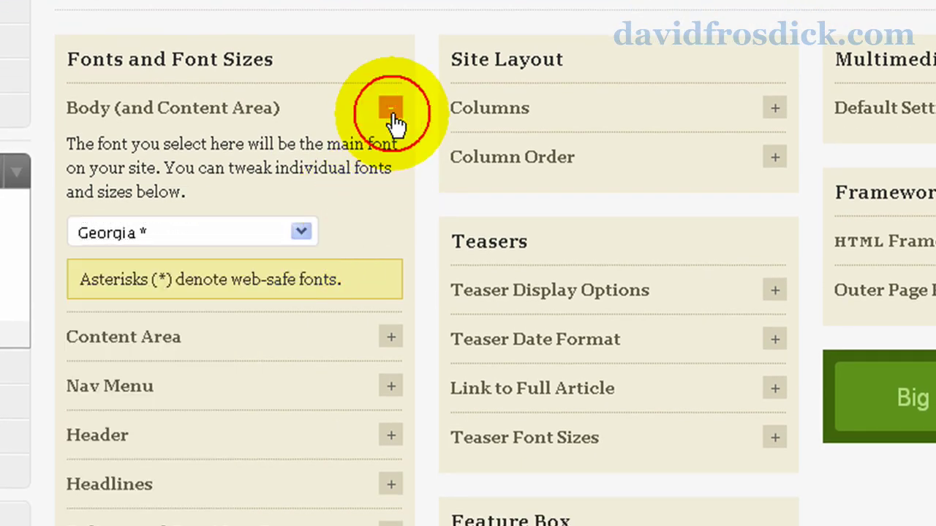
{"action": "left_click", "coordinate": [392, 110]}
- Review the Content Area font size and the Nav Menu font choices under Fonts and Font Sizes, collapsing each section after viewing
{"action": "left_click", "coordinate": [389, 156]}
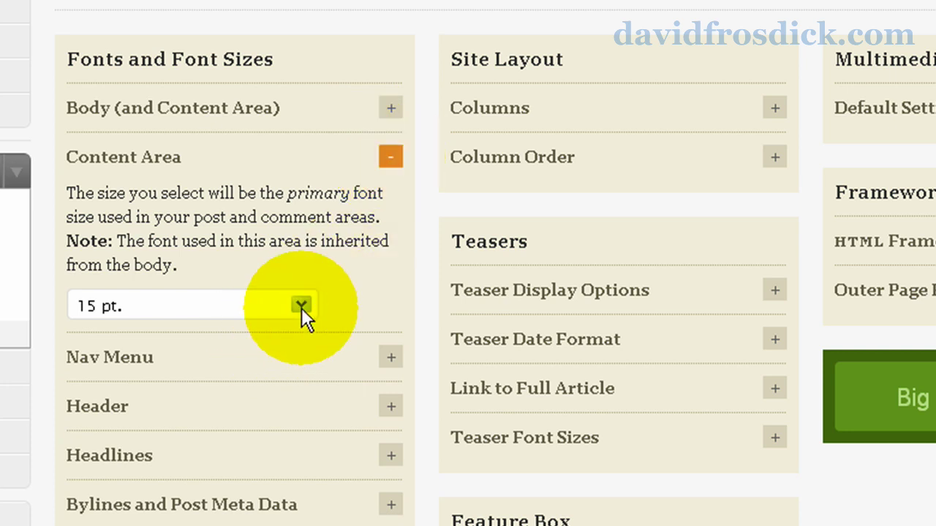
{"action": "left_click", "coordinate": [389, 156]}
{"action": "left_click", "coordinate": [388, 207]}
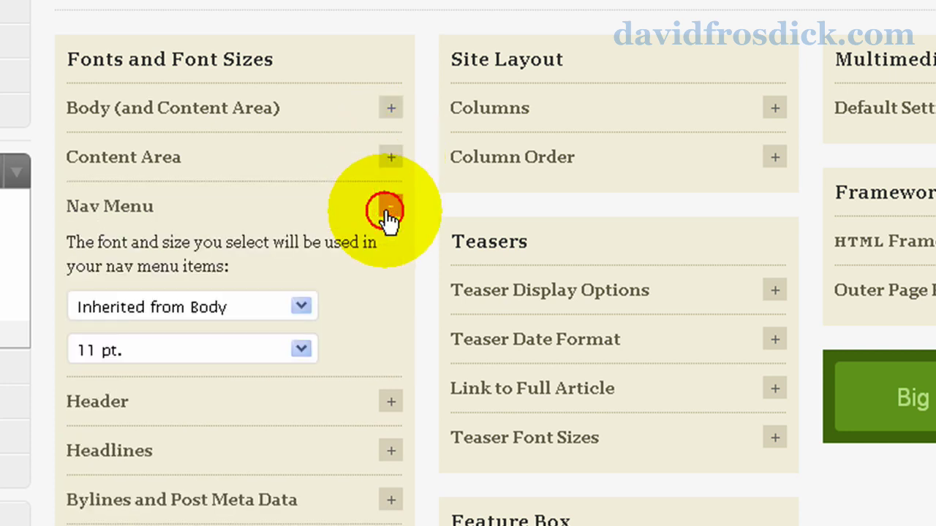
{"action": "left_click", "coordinate": [297, 303]}
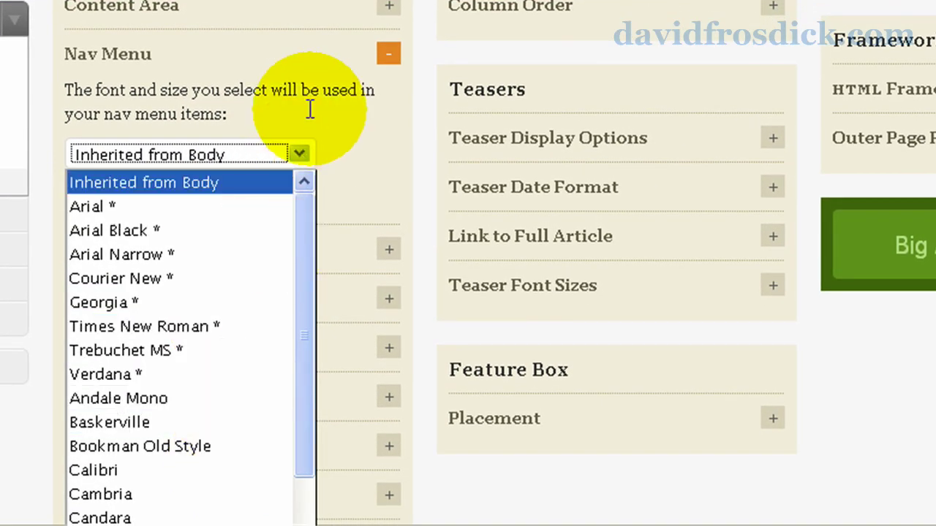
{"action": "left_click", "coordinate": [390, 157]}
{"action": "left_click", "coordinate": [390, 157]}
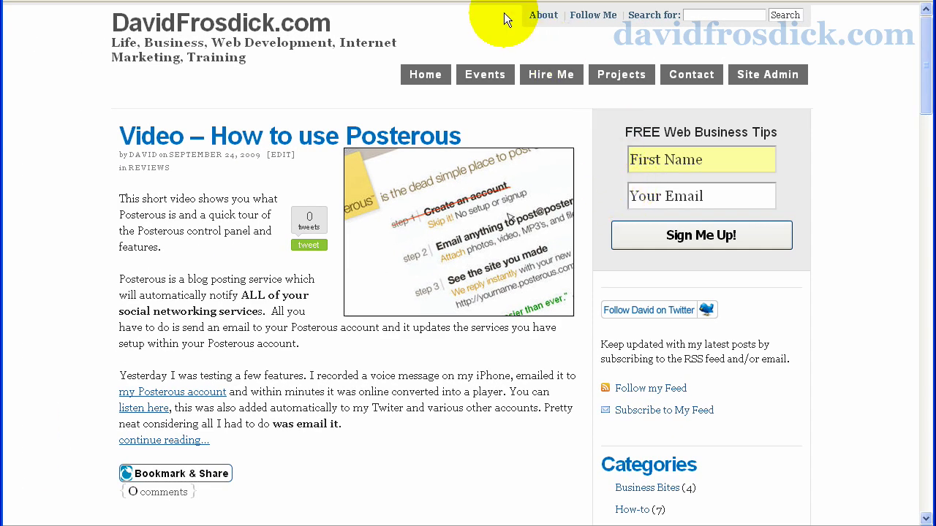
- Return to Design Options from the blog and examine the Site Layout column count choices and content column width
{"action": "key", "text": "ctrl+Tab"}
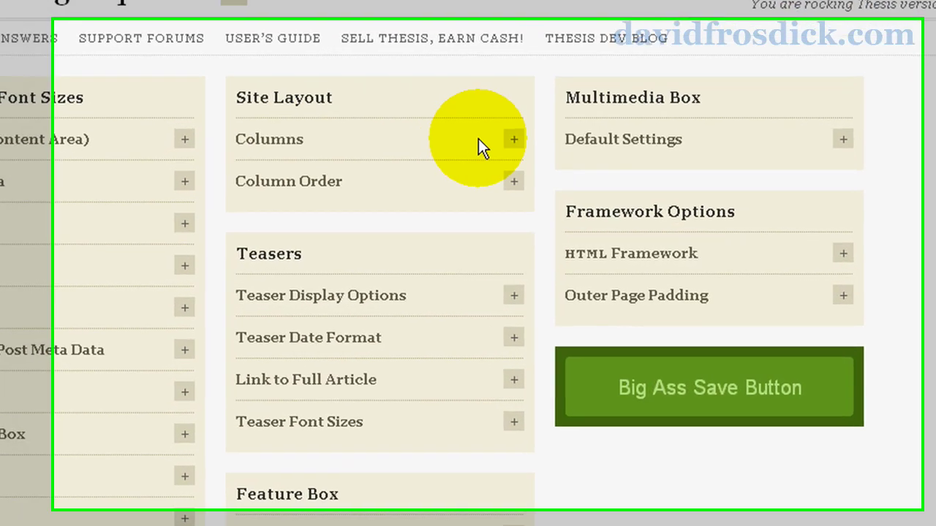
{"action": "left_click", "coordinate": [569, 176]}
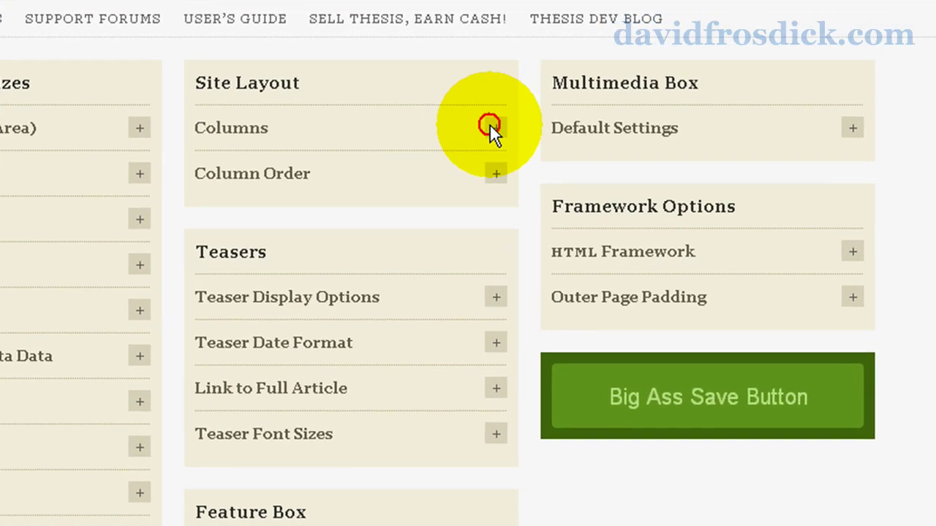
{"action": "left_click", "coordinate": [404, 218]}
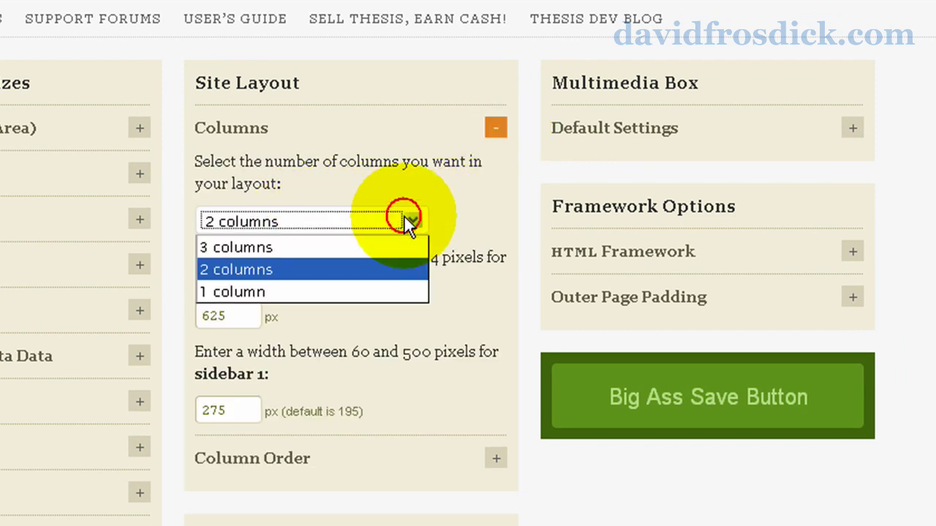
{"action": "left_click", "coordinate": [485, 216]}
{"action": "double_click", "coordinate": [247, 316]}
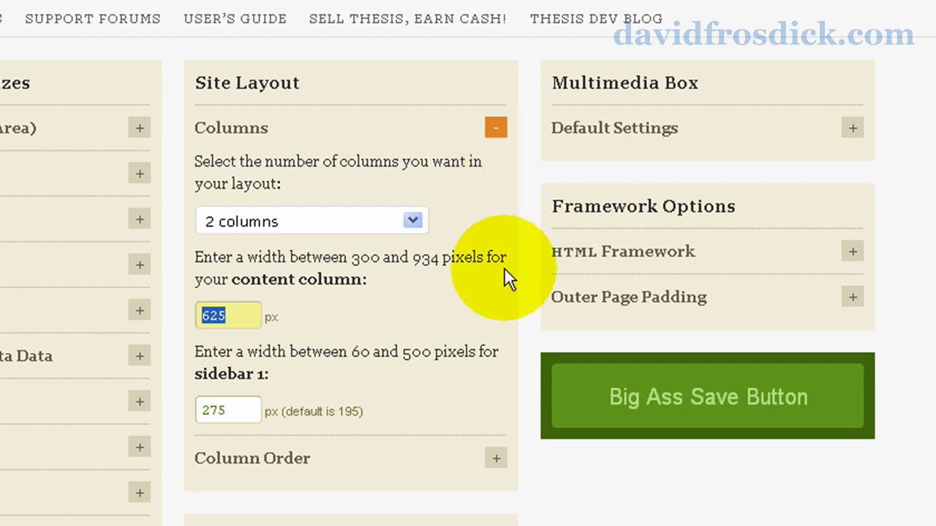
- Expand Column Order under Site Layout and examine the content and sidebar arrangements
{"action": "left_click", "coordinate": [496, 459]}
{"action": "scroll", "coordinate": [513, 421], "scroll_direction": "down", "scroll_amount": 2}
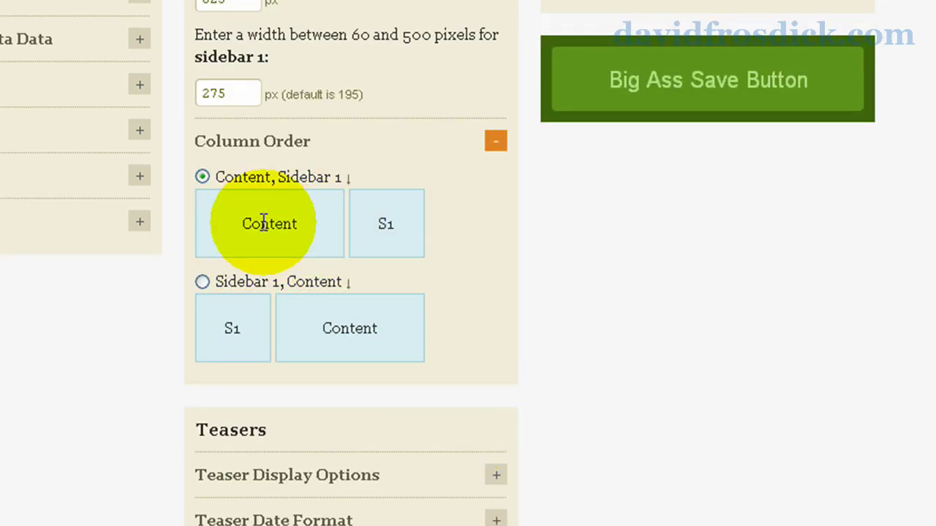
{"action": "scroll", "coordinate": [290, 314], "scroll_direction": "down", "scroll_amount": 3}
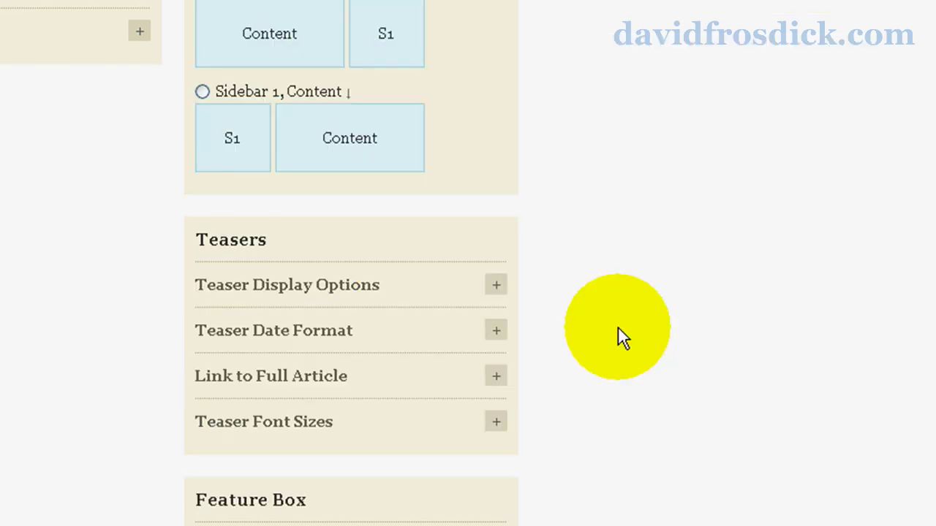
- Examine the selectable elements in Teaser Display Options, and collapse the teaser and column settings
{"action": "left_click", "coordinate": [496, 286]}
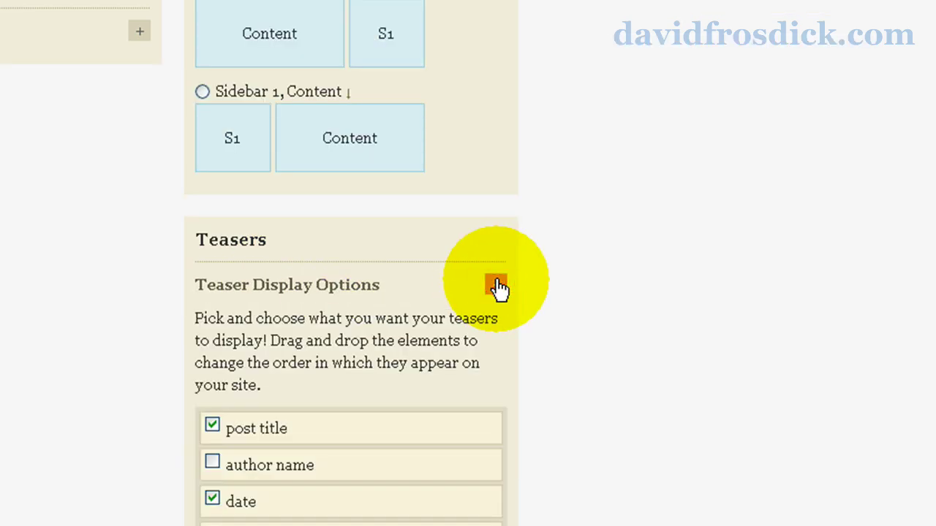
{"action": "scroll", "coordinate": [496, 263], "scroll_direction": "down", "scroll_amount": 4}
{"action": "left_click", "coordinate": [497, 27]}
{"action": "scroll", "coordinate": [501, 29], "scroll_direction": "up", "scroll_amount": 3}
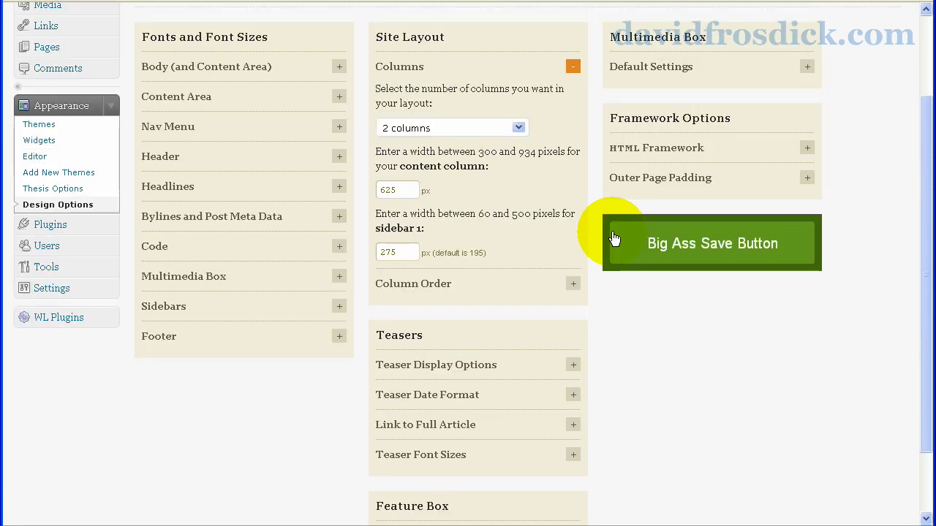
{"action": "left_click", "coordinate": [572, 66]}
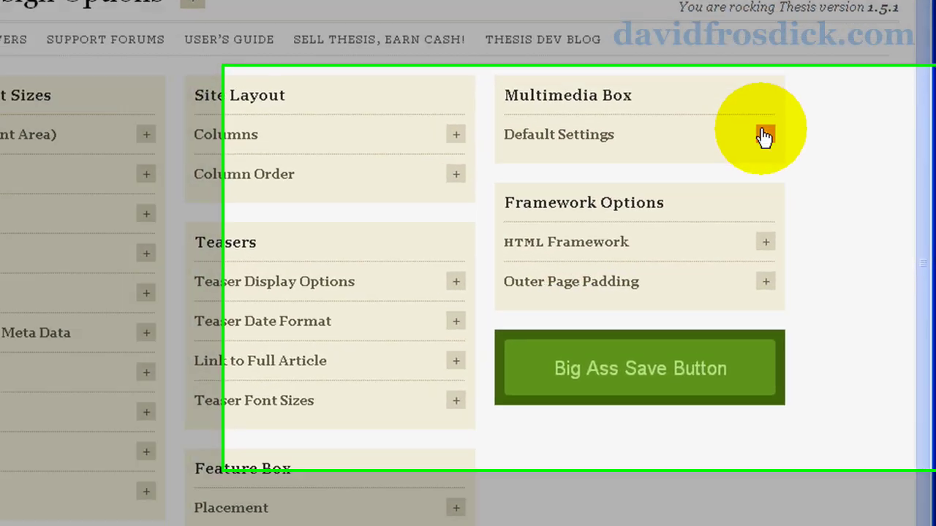
- View the Multimedia Box default settings and the custom code explanation, and collapse the section
{"action": "left_click", "coordinate": [807, 170]}
{"action": "scroll", "coordinate": [801, 285], "scroll_direction": "down", "scroll_amount": 3}
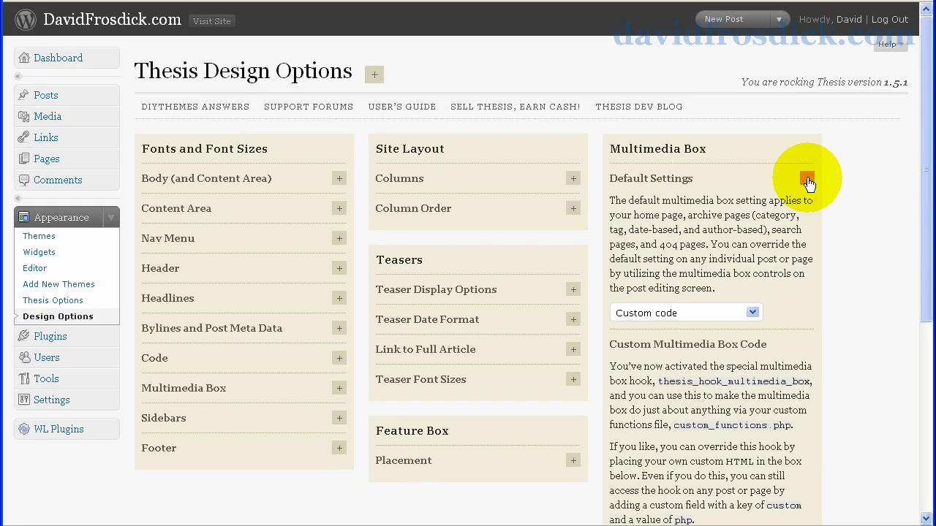
{"action": "left_click", "coordinate": [807, 182]}
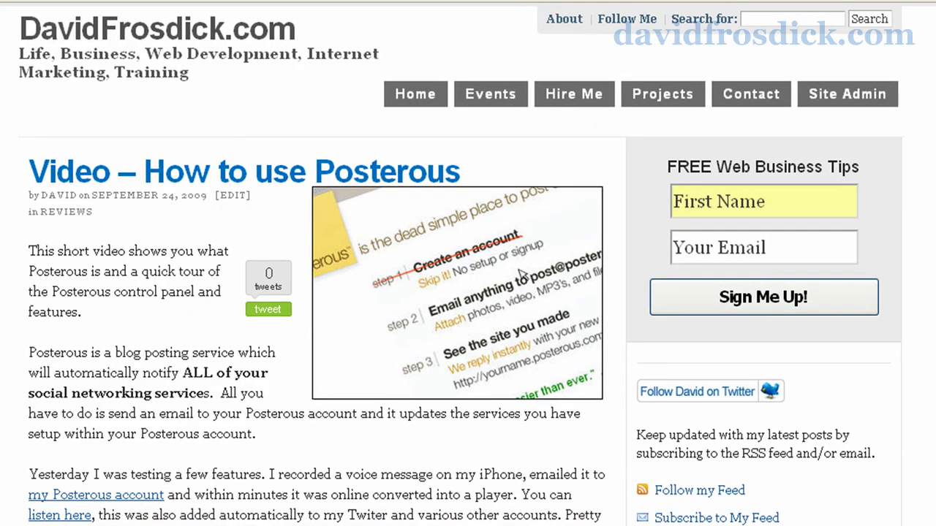
- Open the blog post "Video – How to use Posterous" for editing and examine its Multimedia Box Options
{"action": "left_click", "coordinate": [236, 197]}
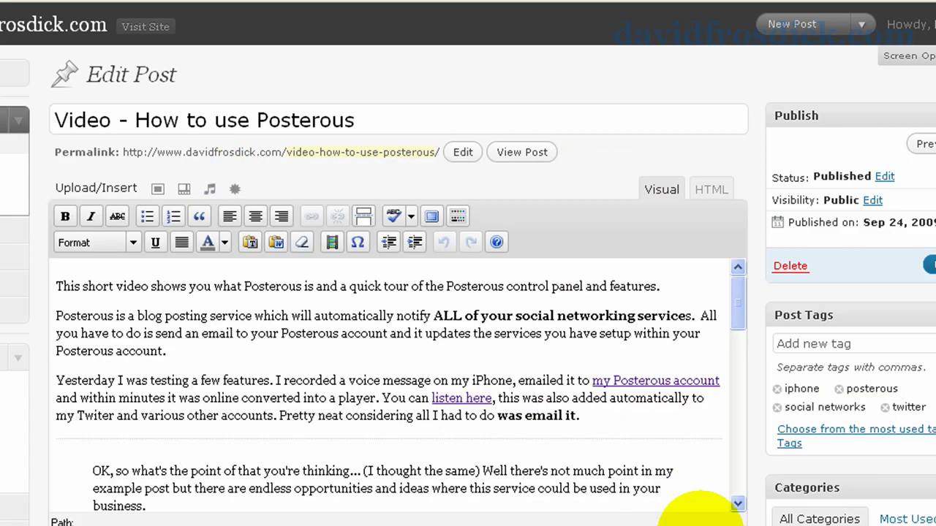
{"action": "scroll", "coordinate": [293, 490], "scroll_direction": "down", "scroll_amount": 3}
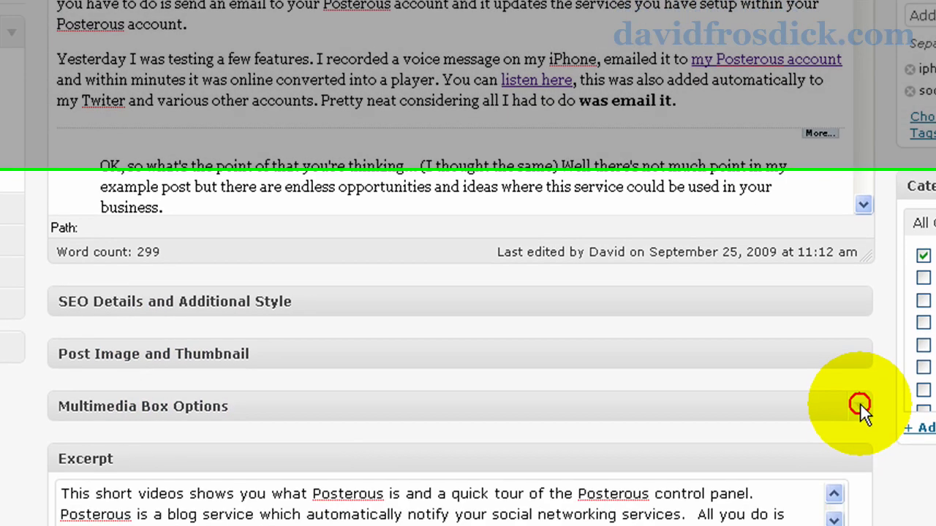
{"action": "left_click", "coordinate": [859, 470]}
{"action": "left_click", "coordinate": [209, 442]}
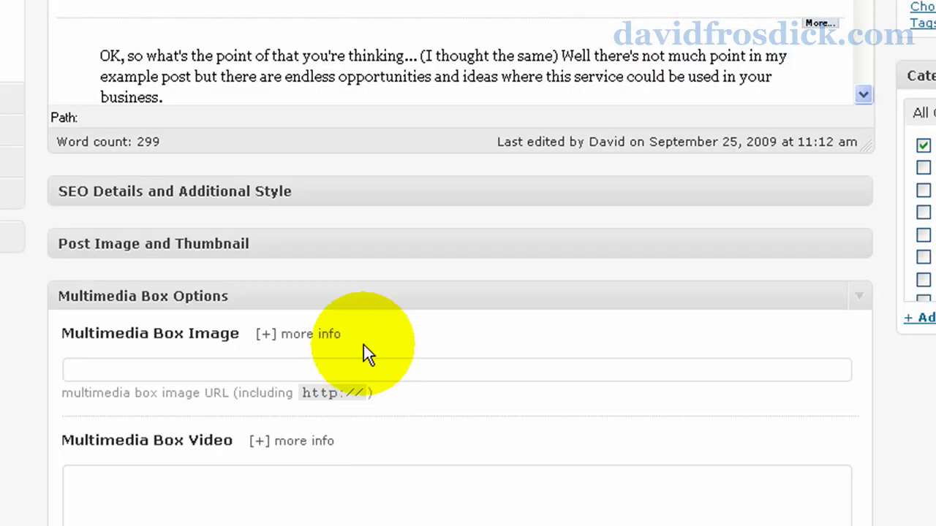
- View the post's SEO Details and Additional Style fields, and collapse them along with the Multimedia Box Options
{"action": "left_click", "coordinate": [861, 193]}
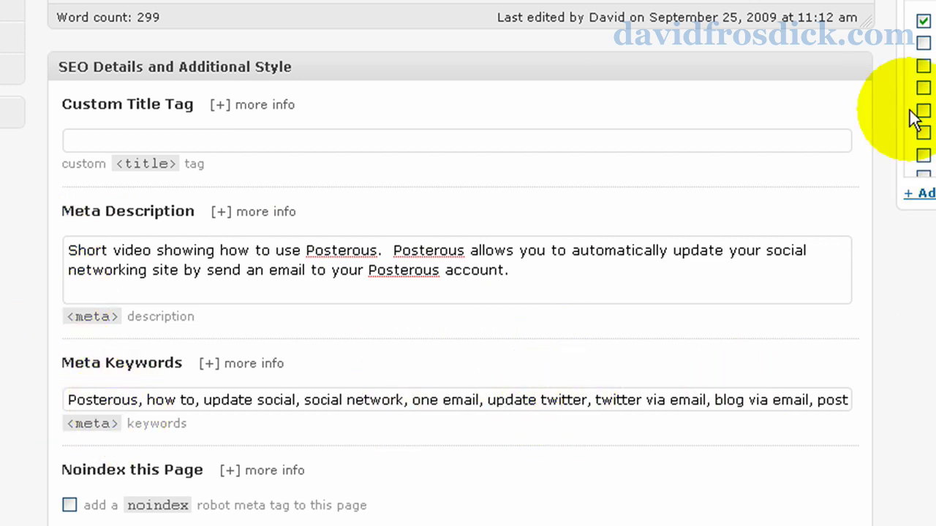
{"action": "left_click", "coordinate": [863, 67]}
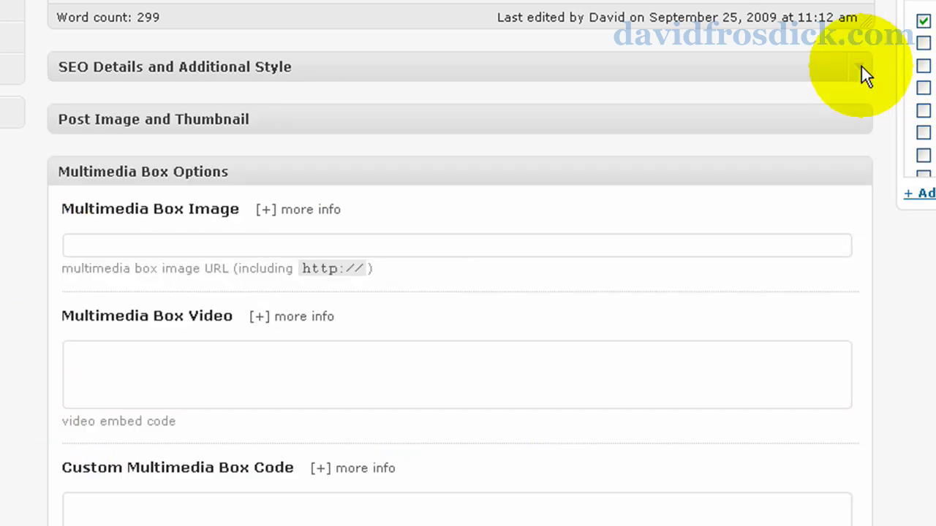
{"action": "left_click", "coordinate": [861, 176]}
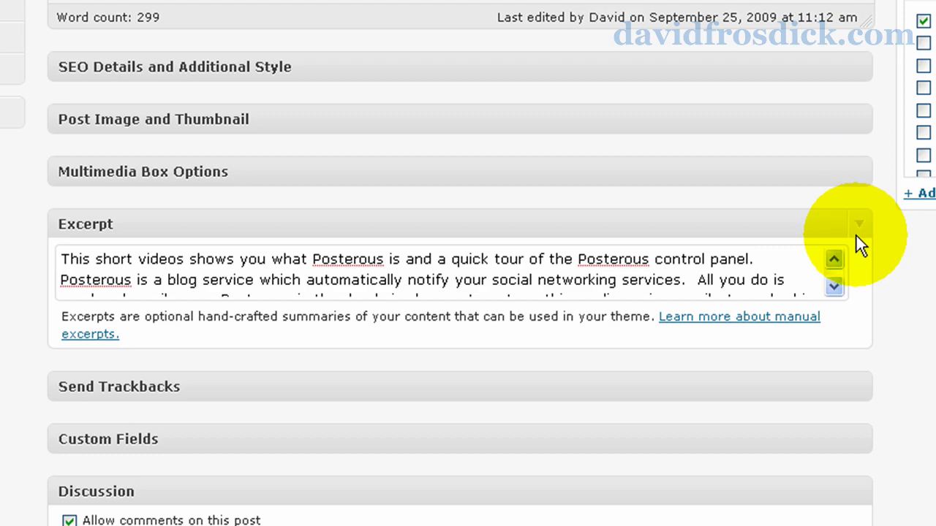
{"action": "scroll", "coordinate": [886, 322], "scroll_direction": "up", "scroll_amount": 5}
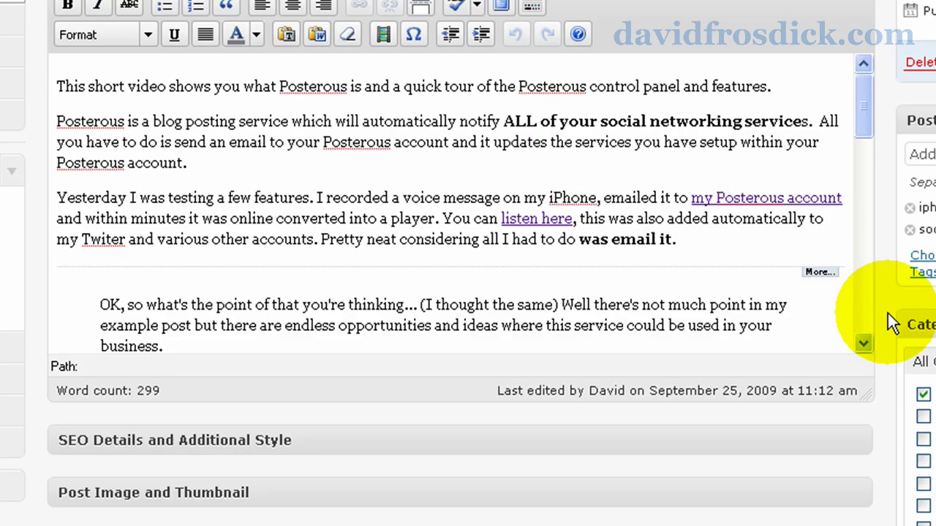